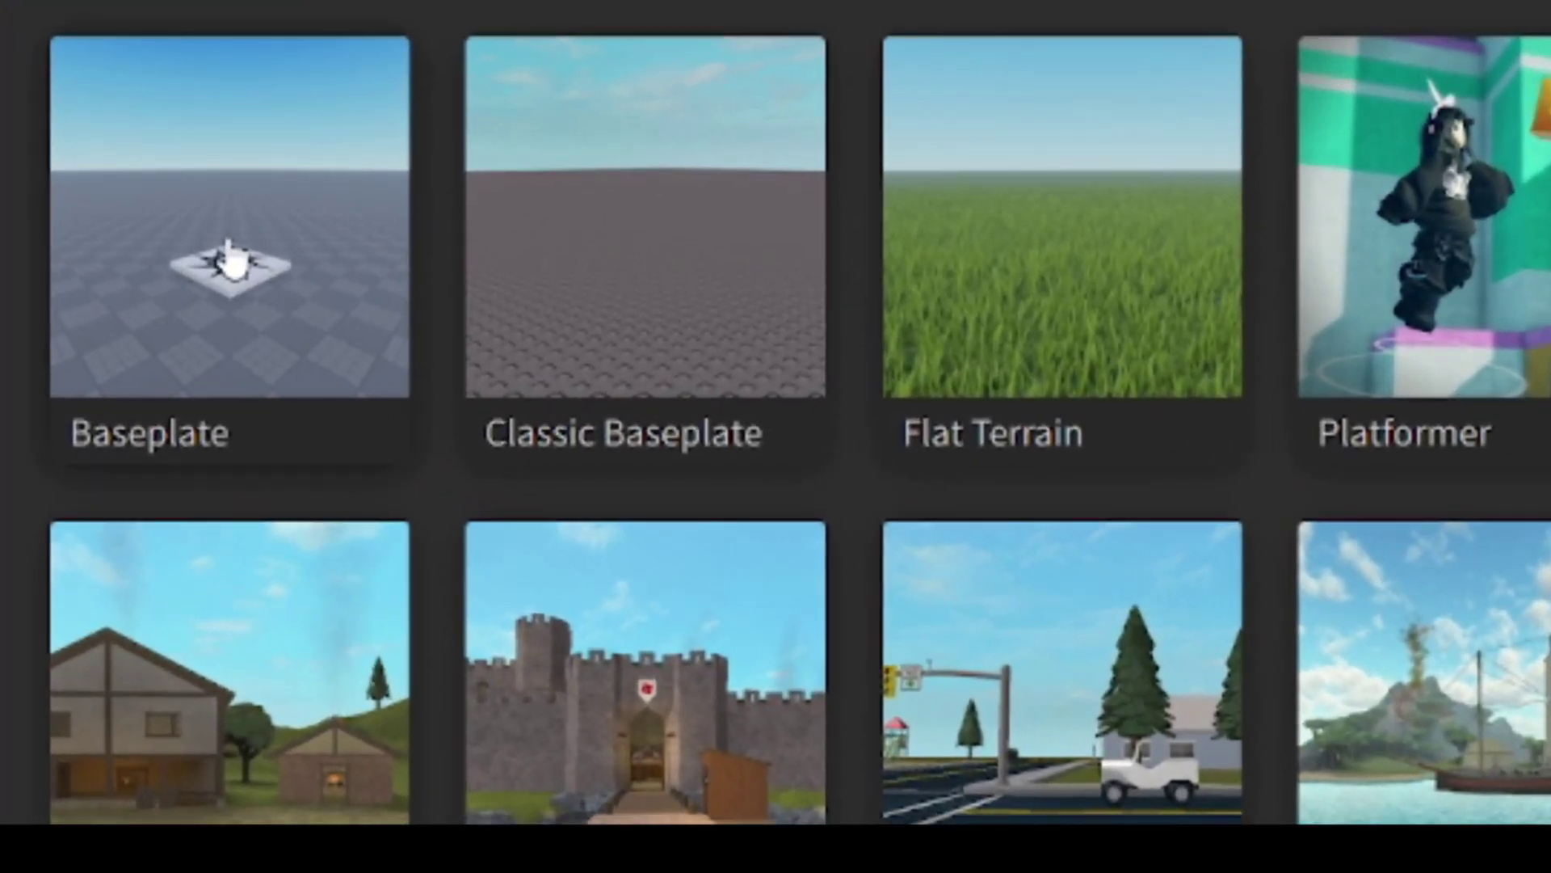
Create a new Baseplate place and publish it to Roblox under the name Animation Test 1.
left_click(231, 261)
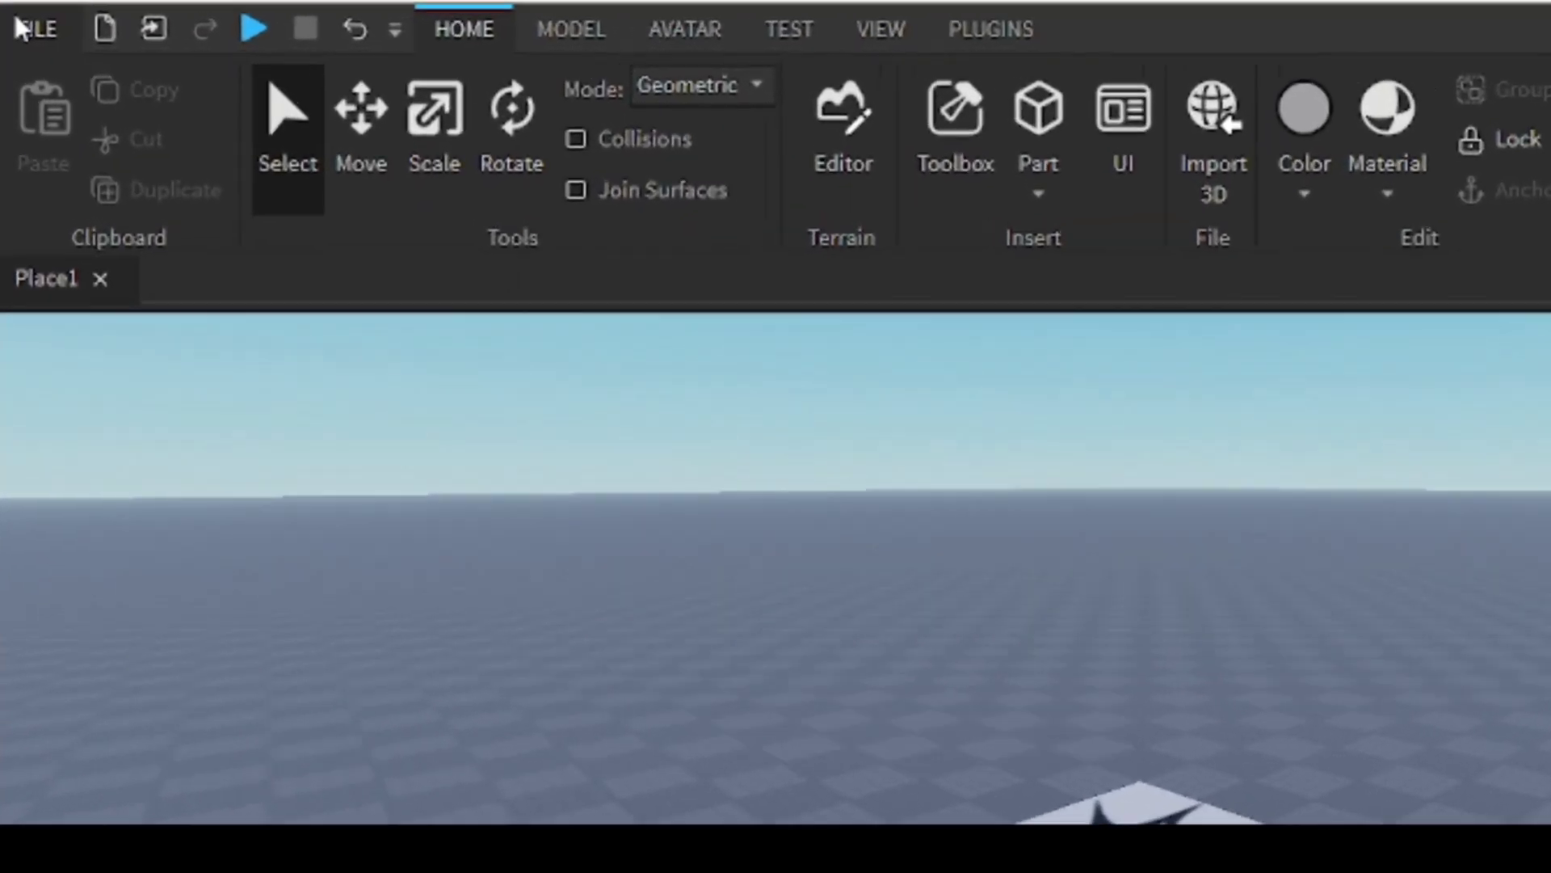
left_click(32, 26)
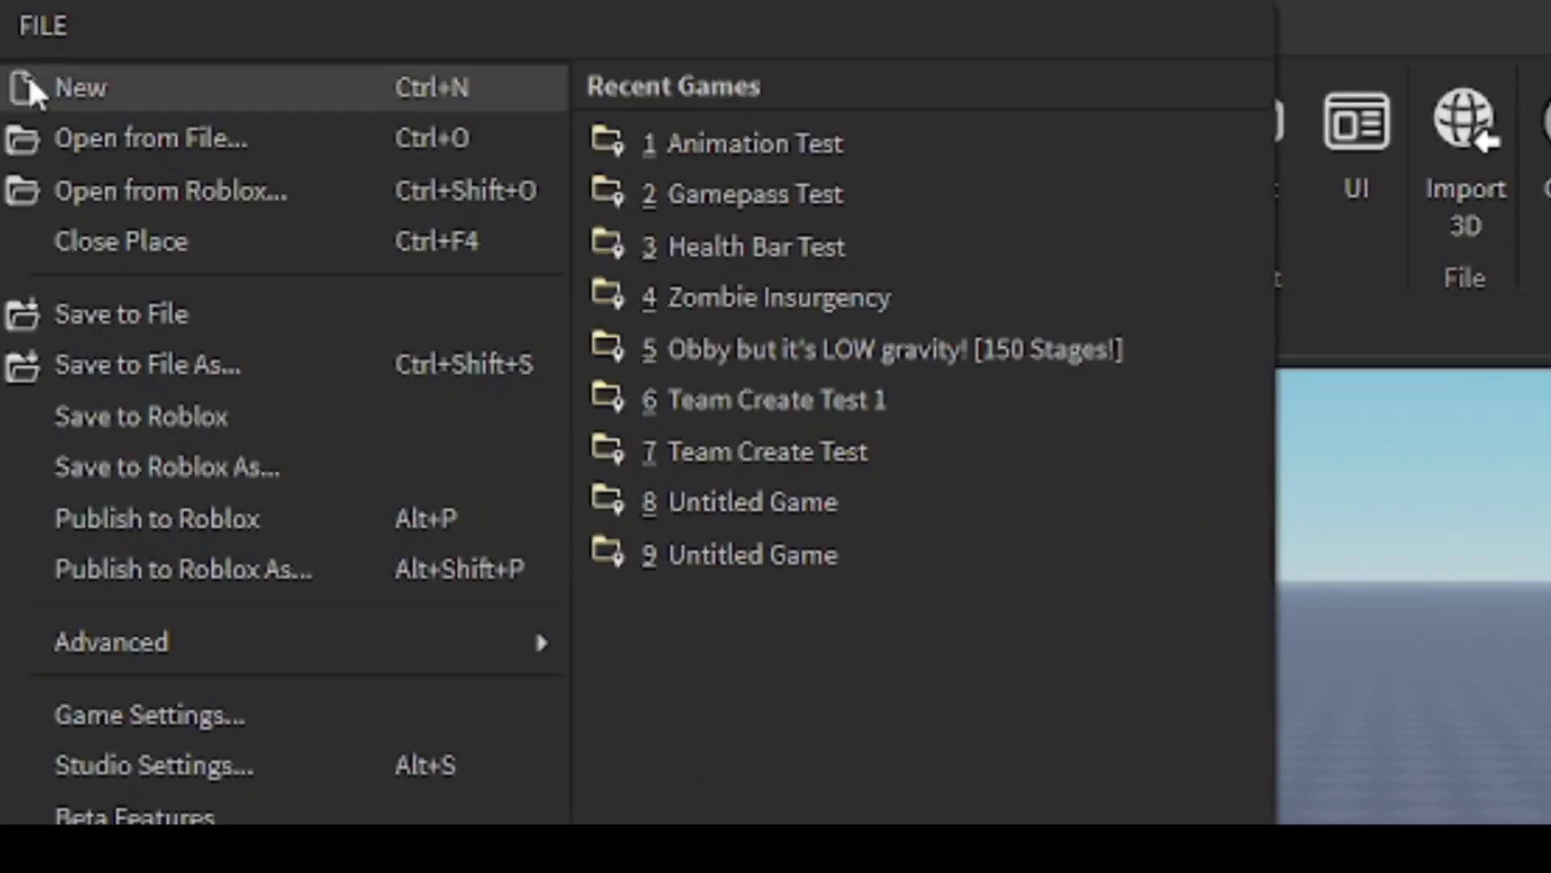
left_click(216, 515)
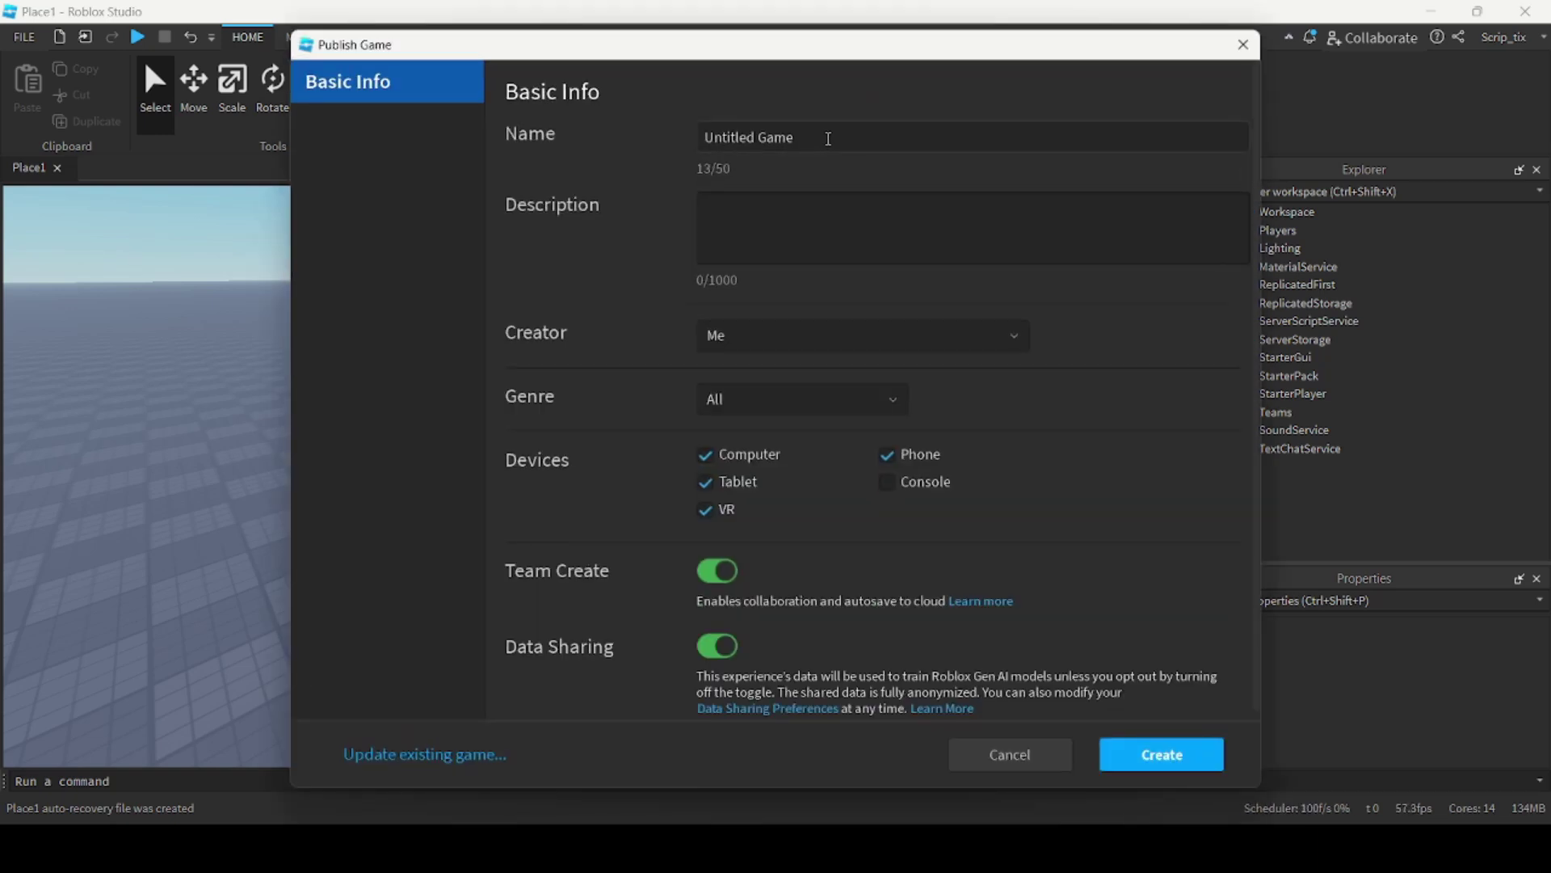
left_click_drag(828, 138, 674, 144)
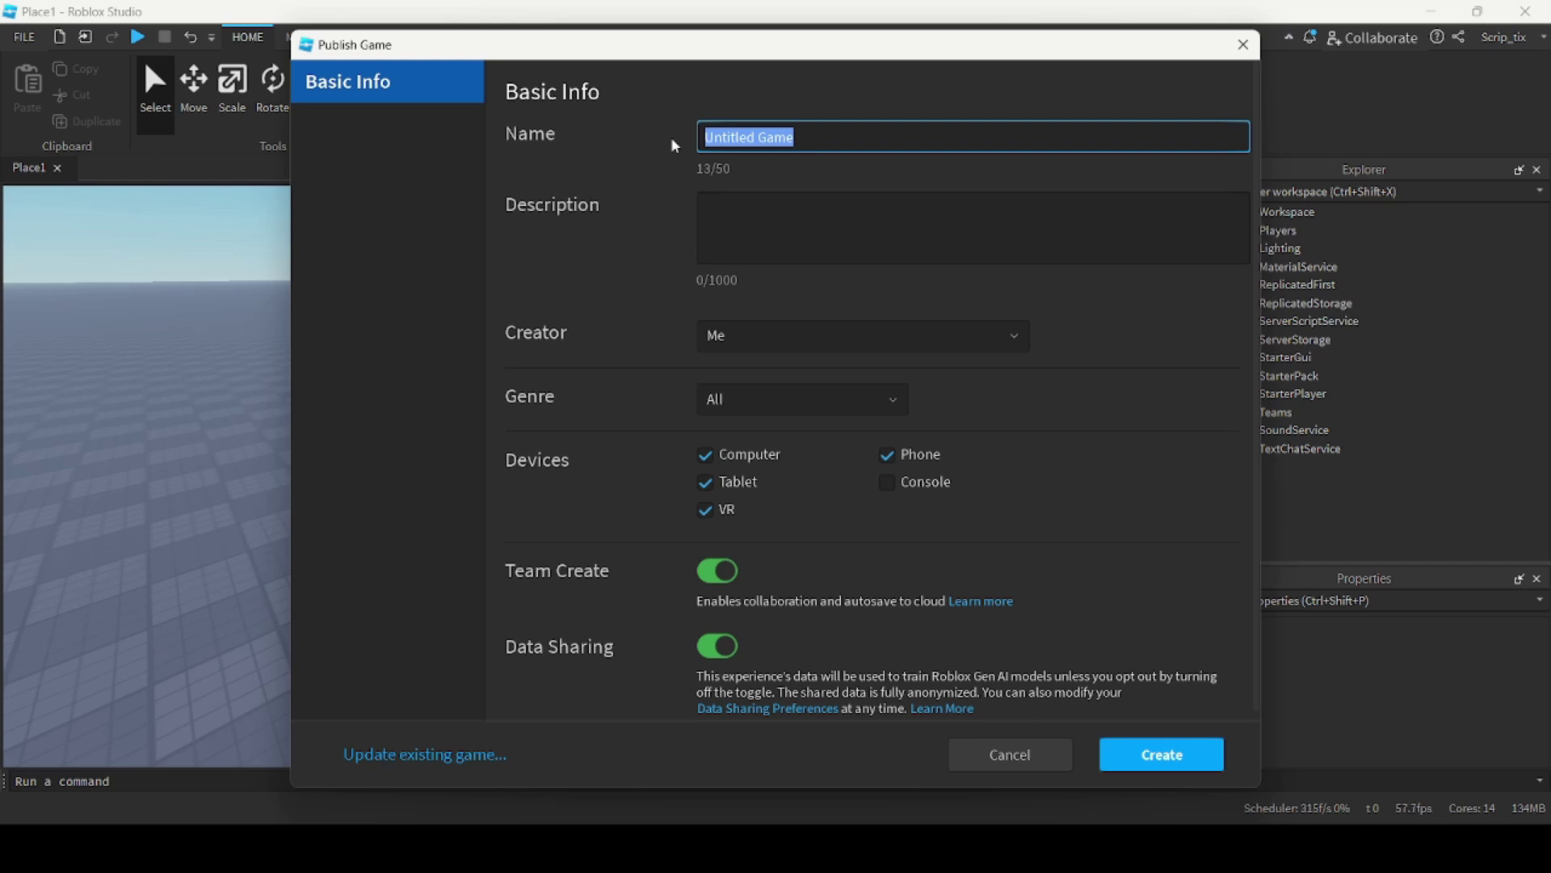
type("Animation Test 1")
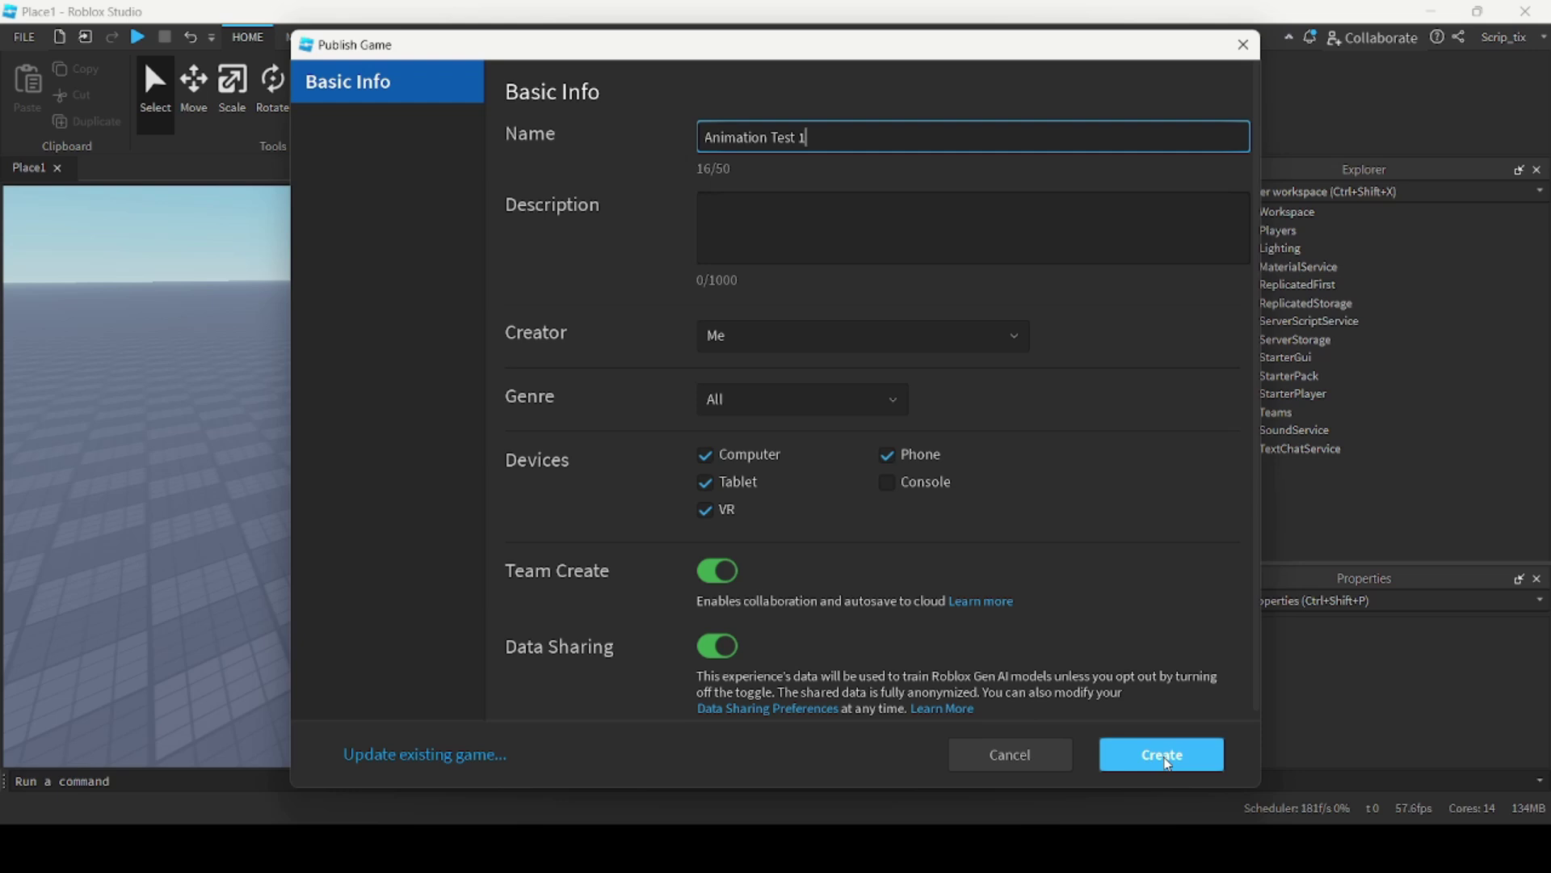
left_click(1165, 755)
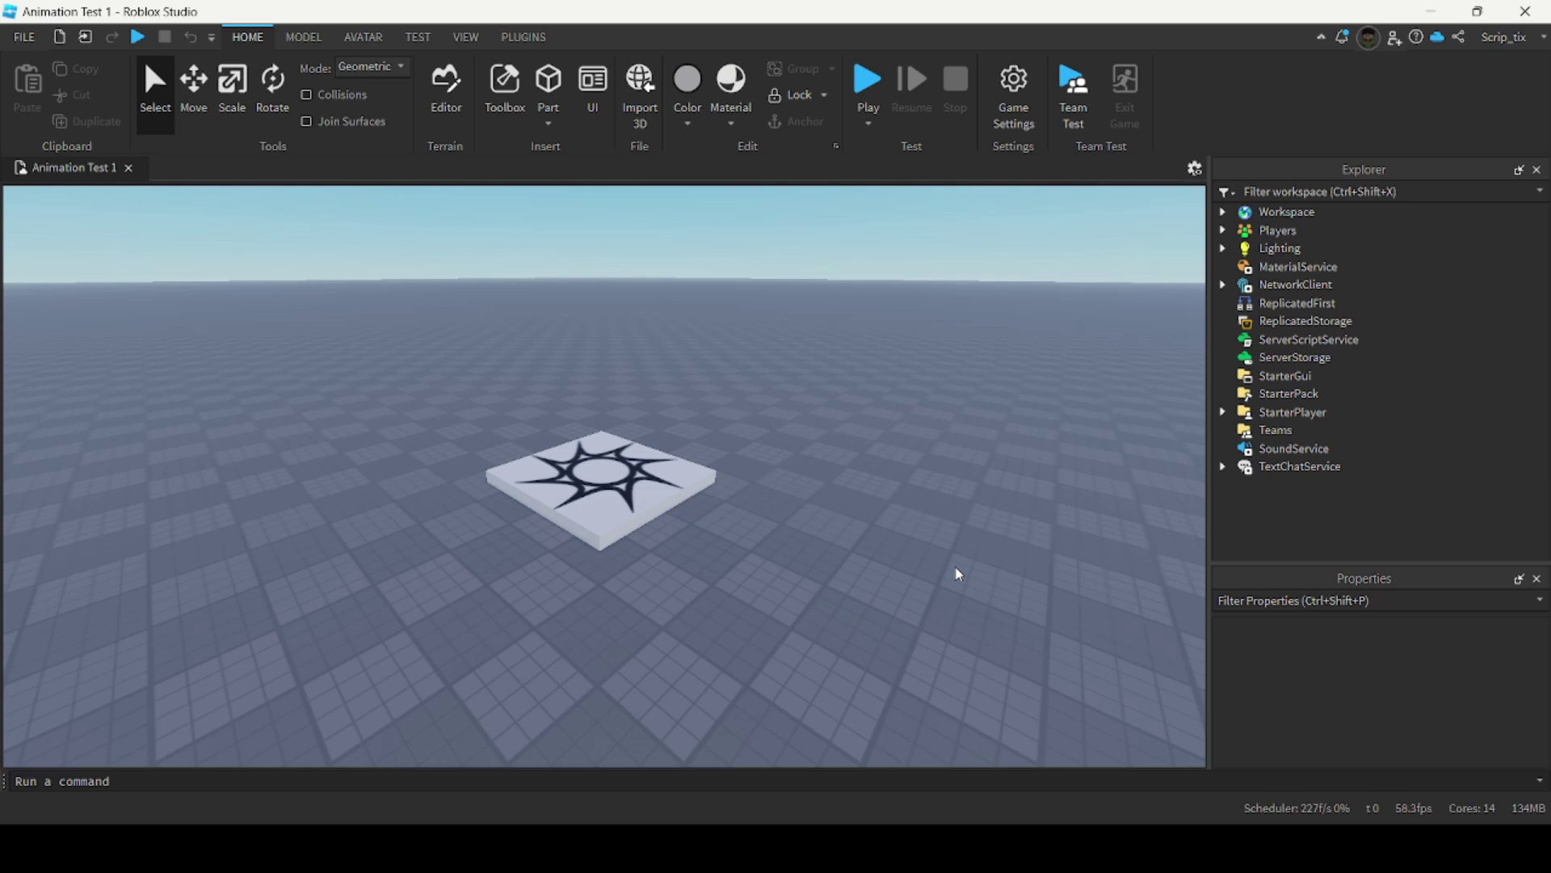
Generate an R15 masculine Block Avatar rig in the workspace with the Rig Builder.
right_click_drag(957, 573, 956, 573)
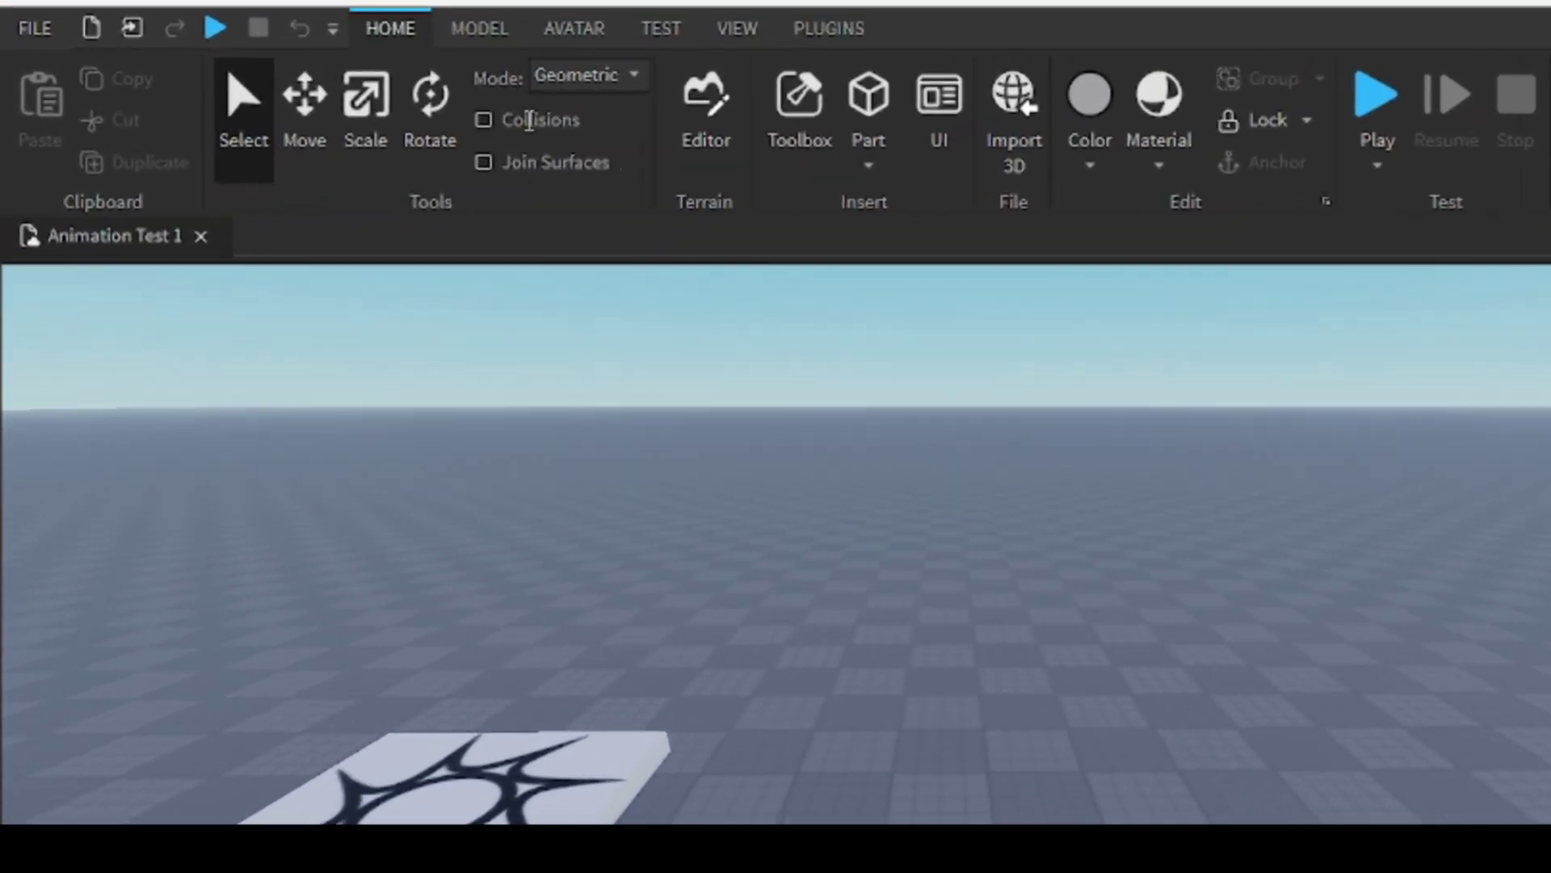
left_click(359, 34)
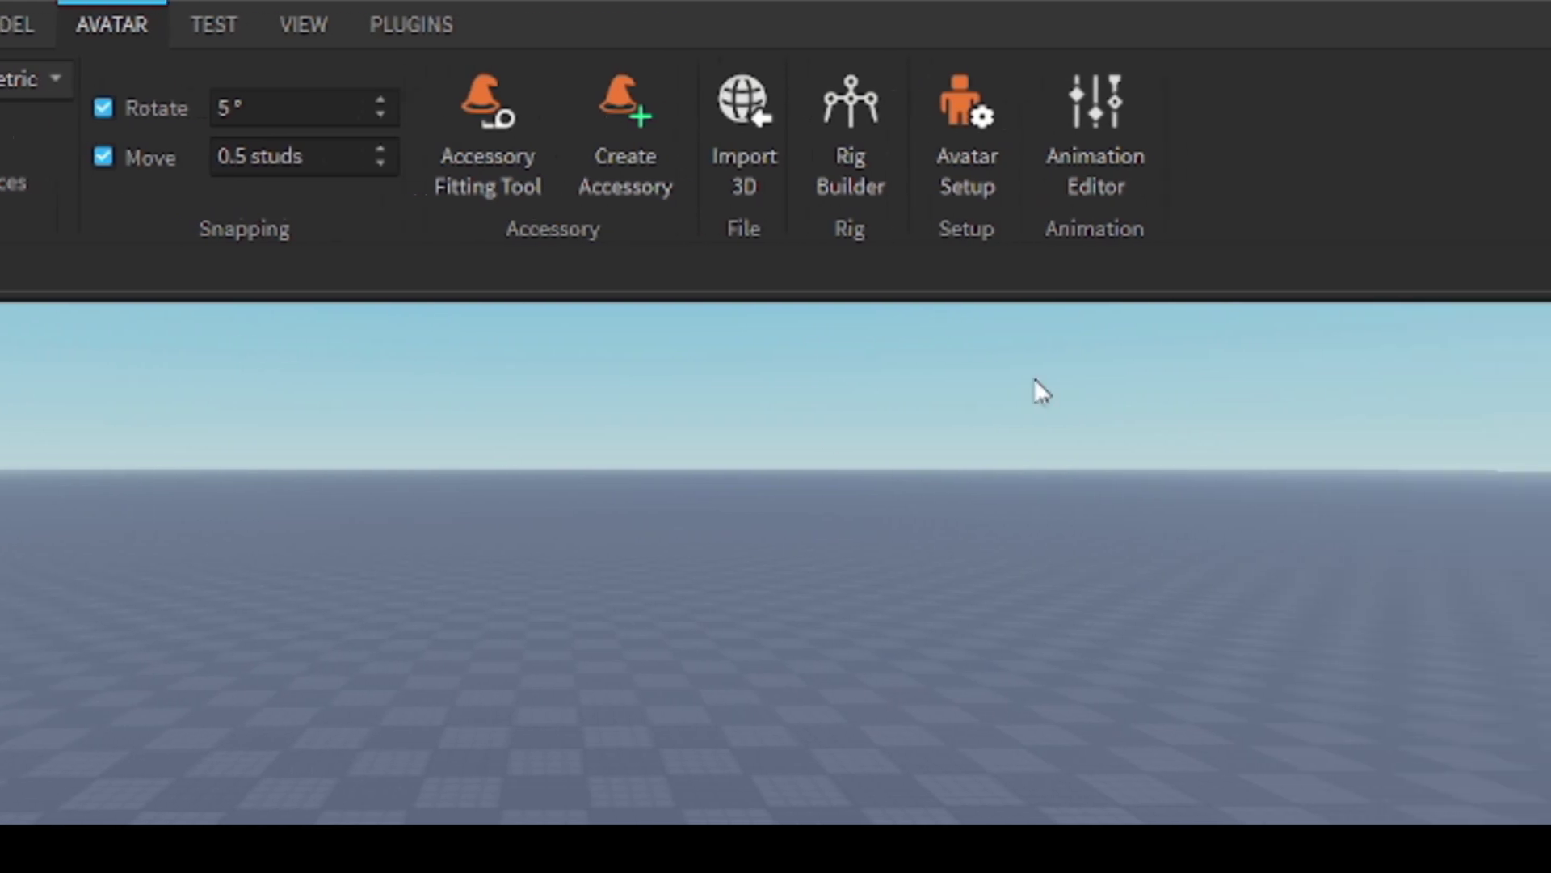
left_click(737, 113)
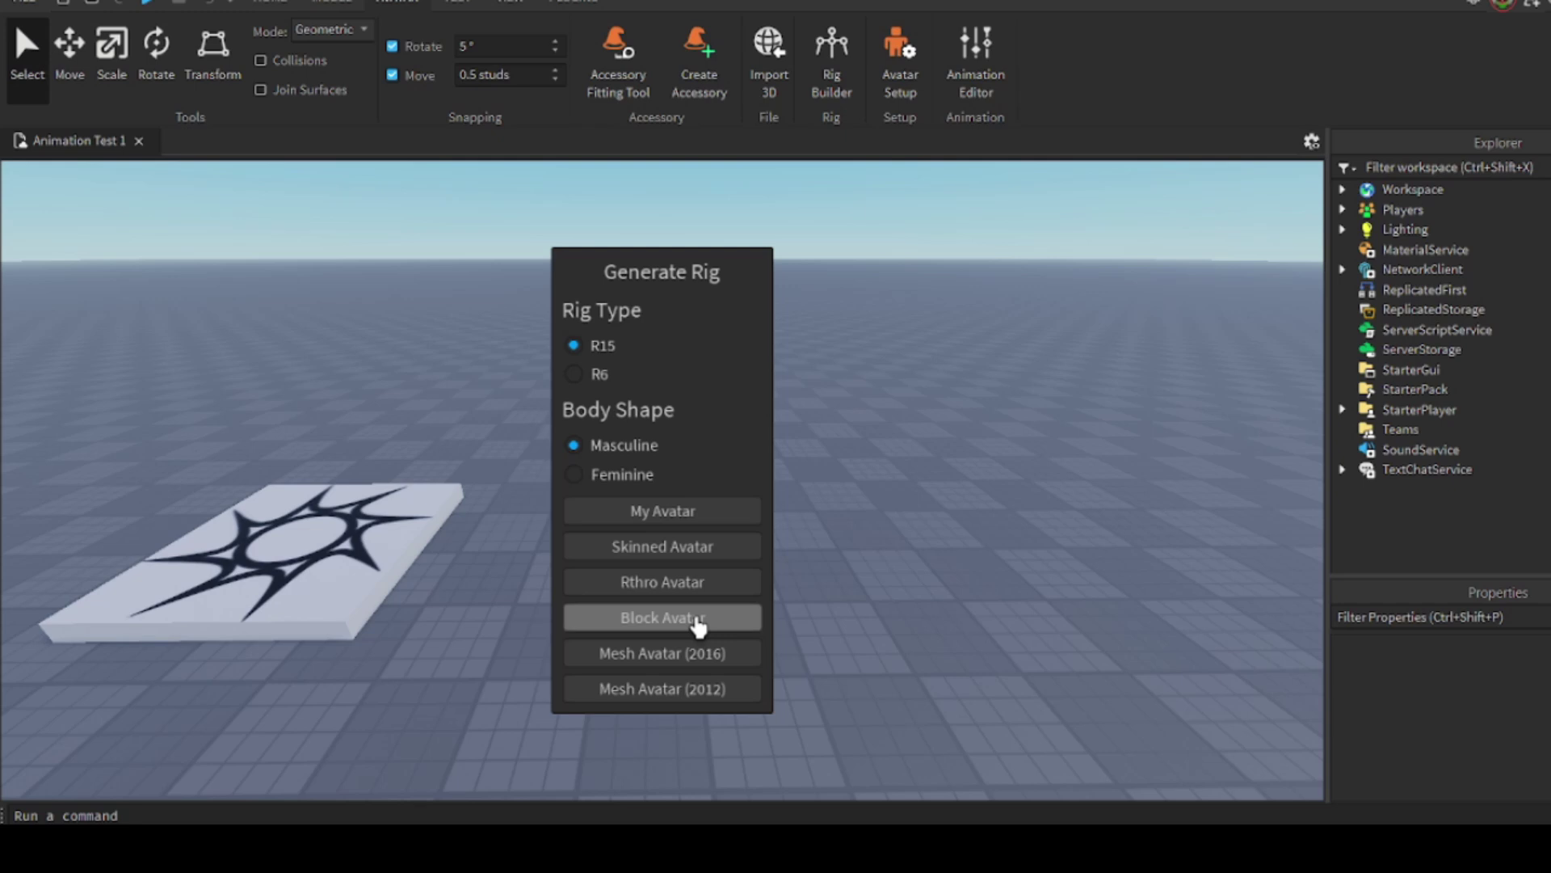
left_click(698, 625)
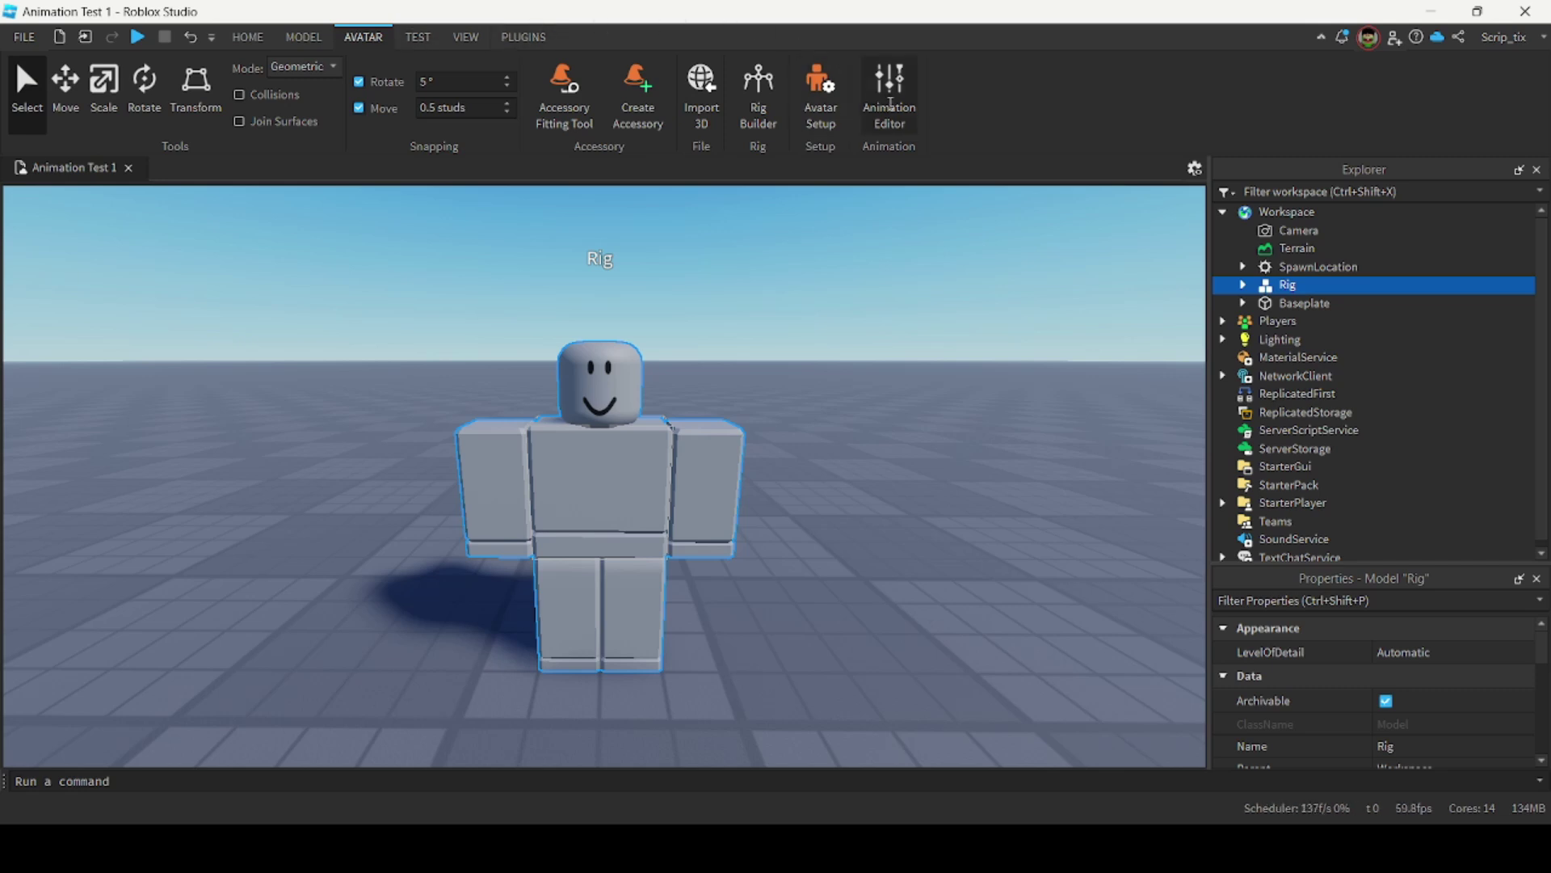
Load the rig into the Animation Editor and create an animation named AAAAAAAAAAAAa.
left_click(889, 89)
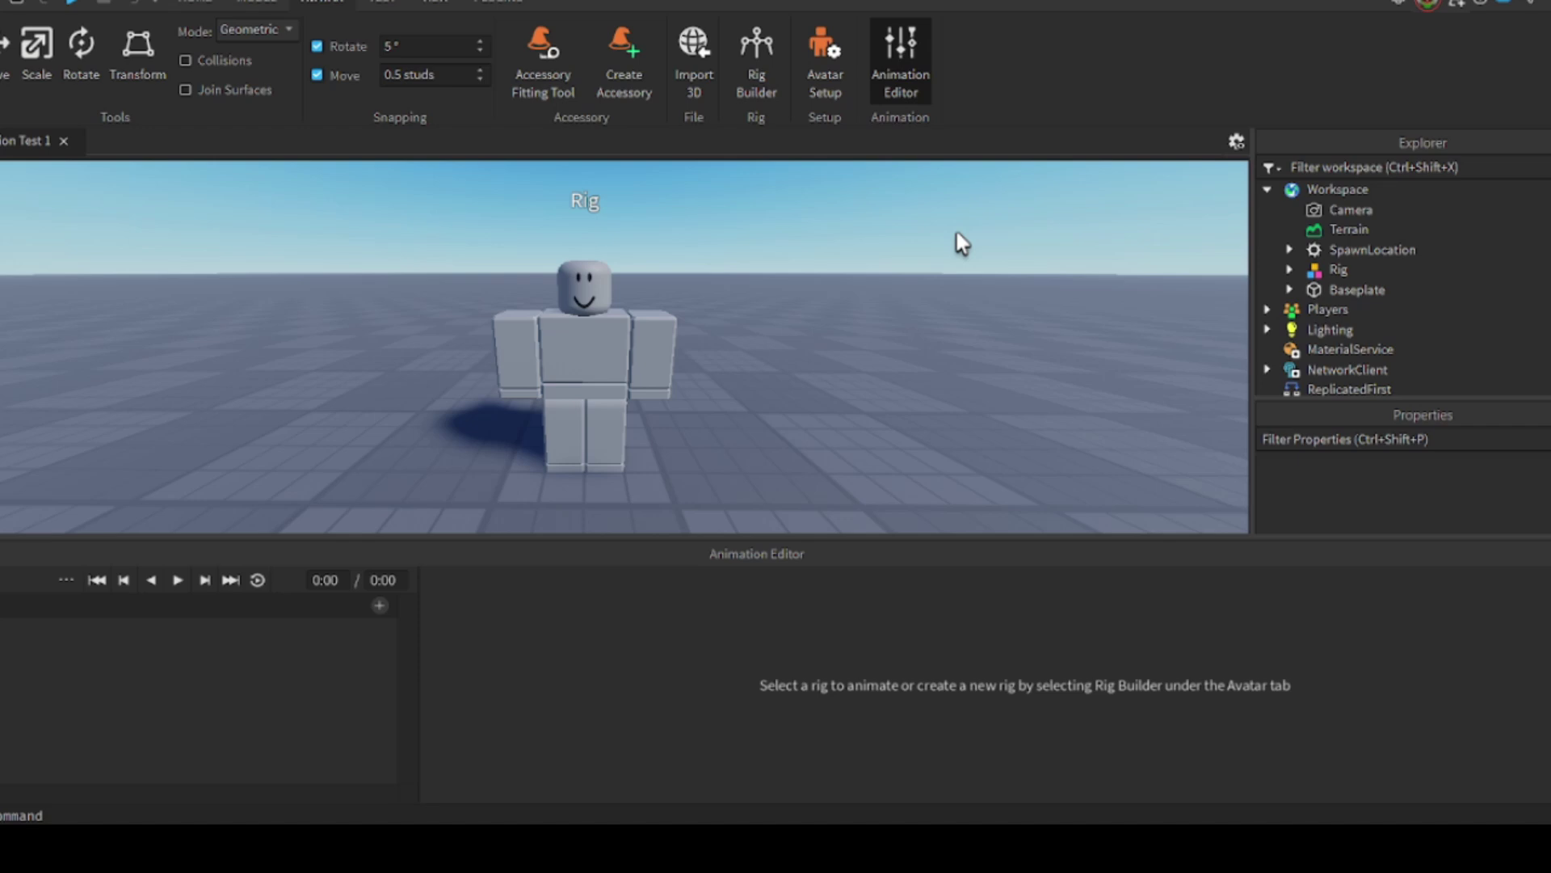
left_click(590, 347)
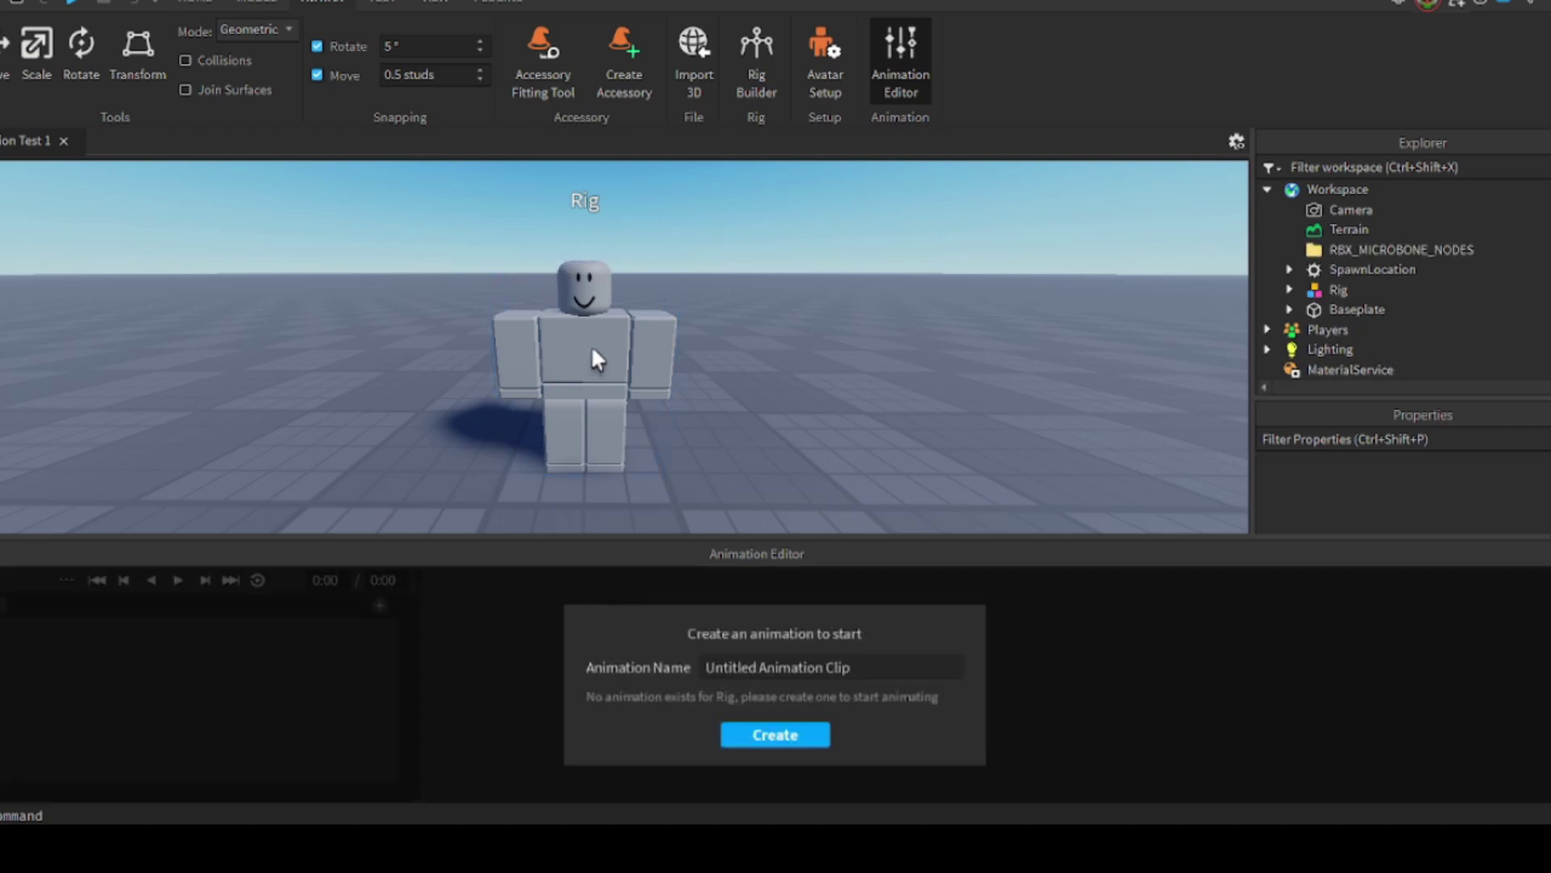
left_click(871, 664)
type("AAAAAAAAAAAAa")
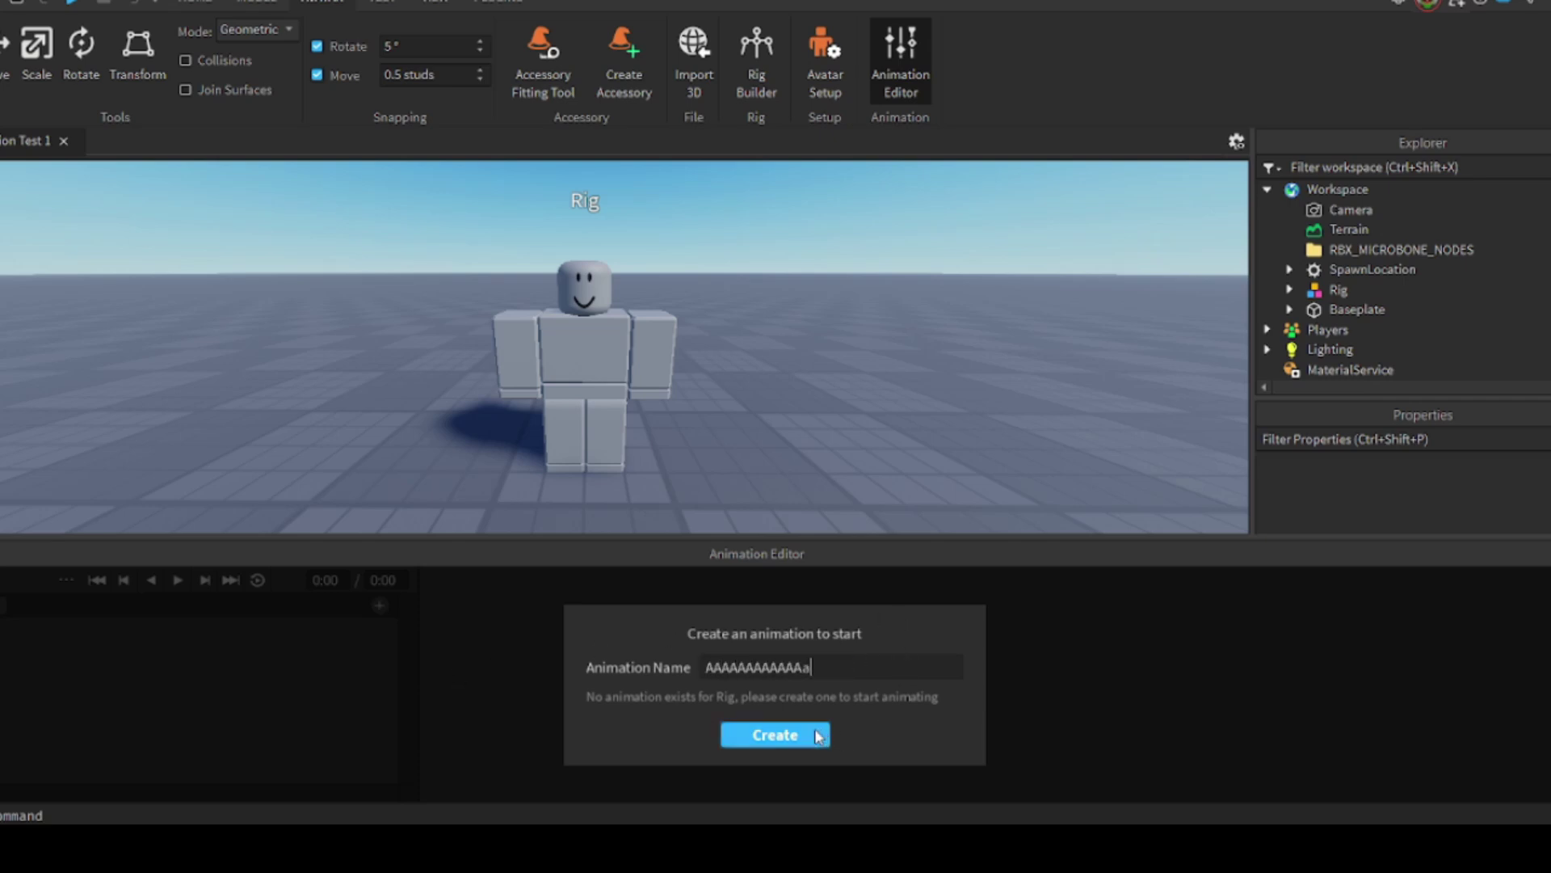
left_click(818, 735)
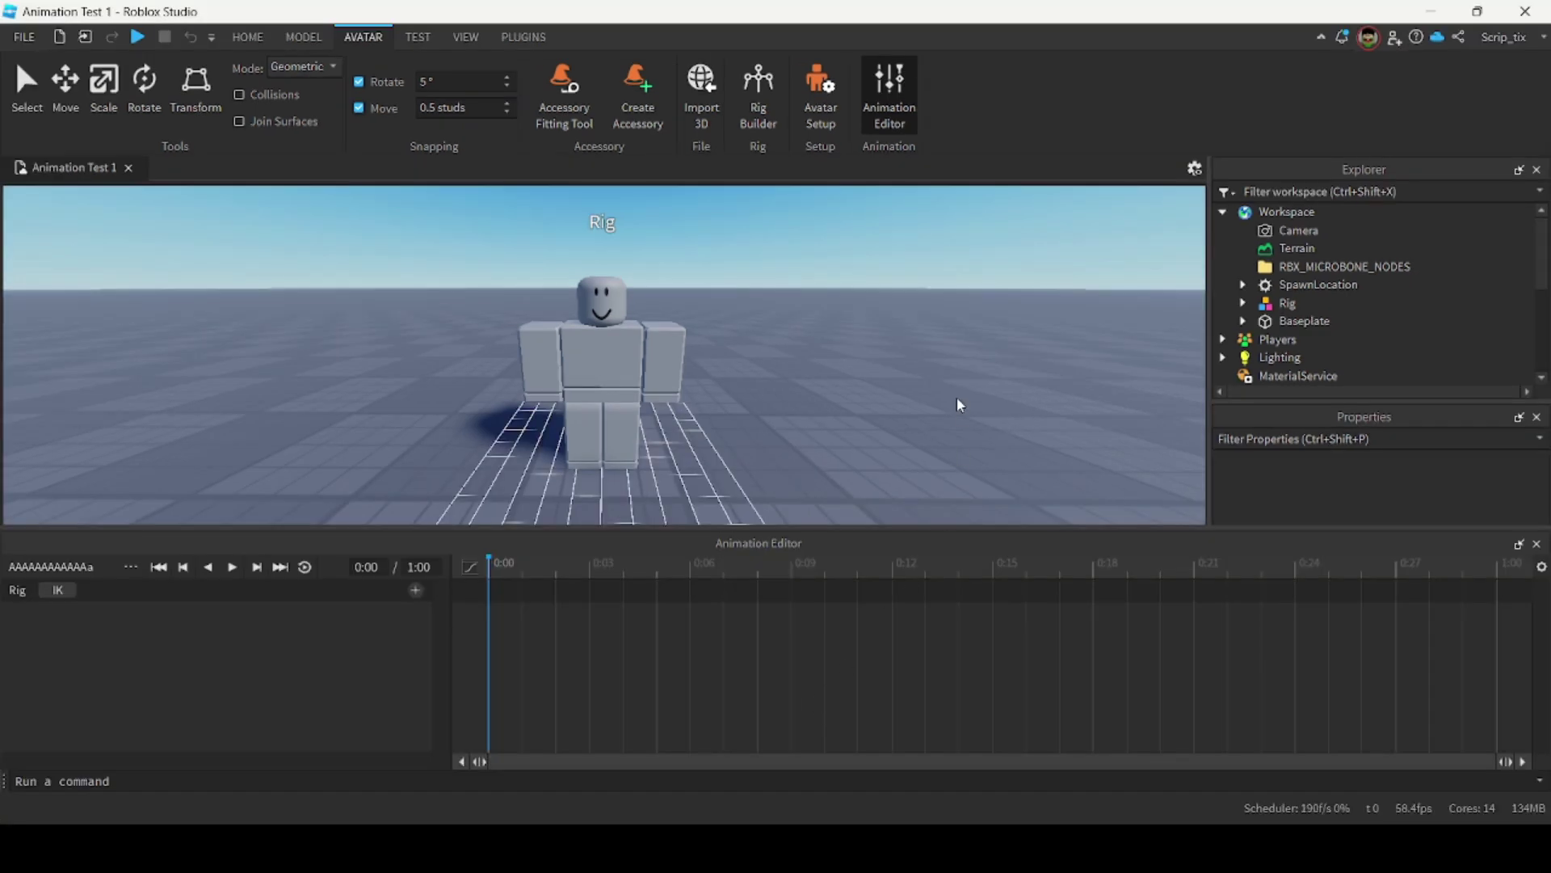
Select the rig's right upper arm and add its starting keyframe at 0:00 with the arm hanging down.
key("a")
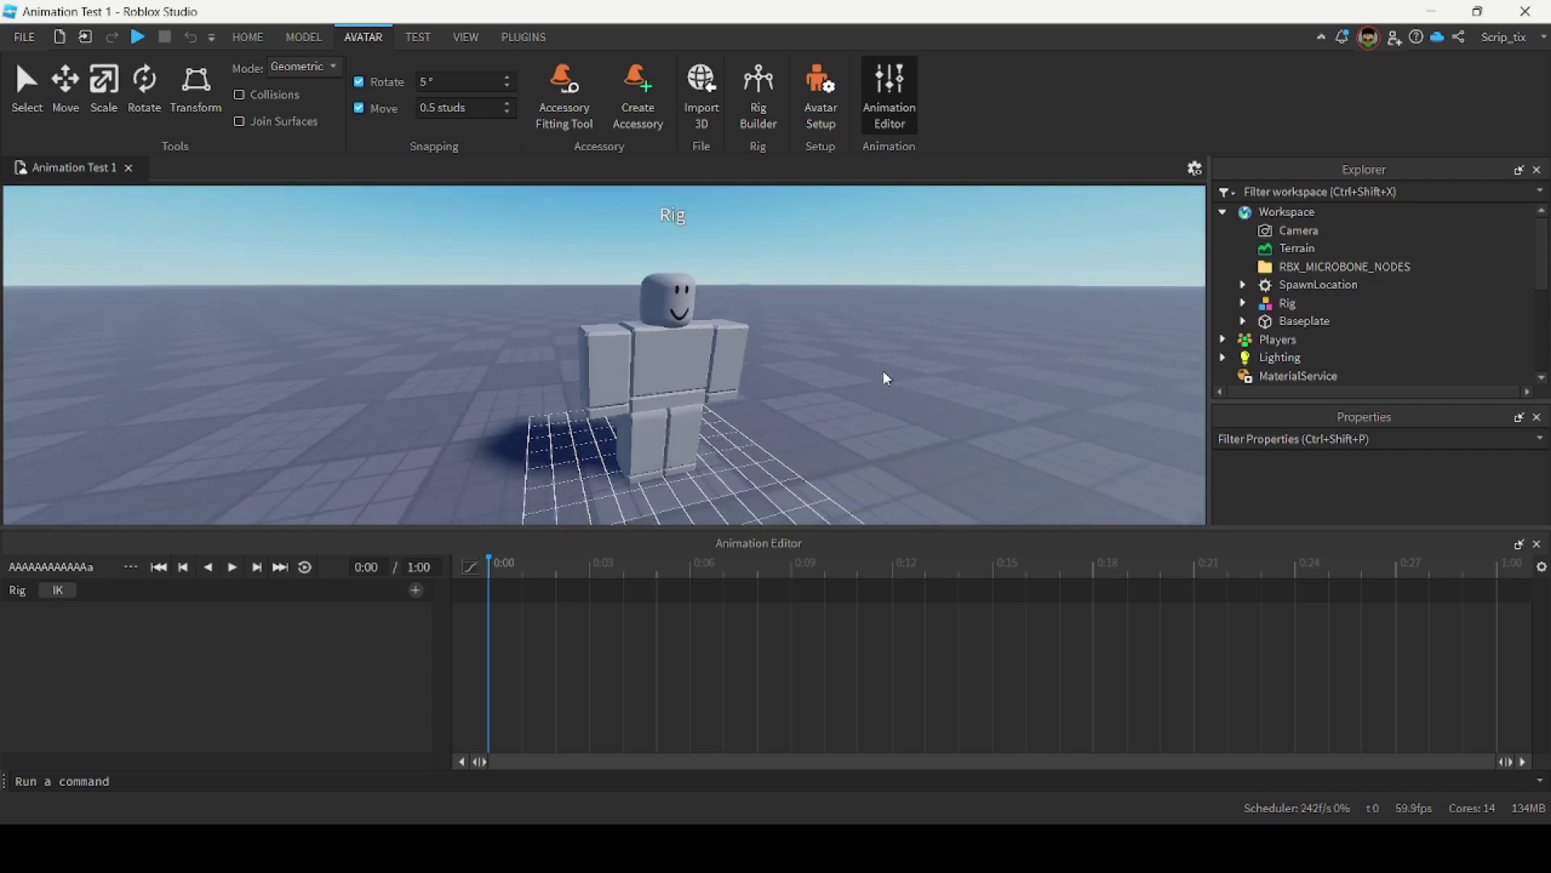
right_click_drag(882, 370, 967, 412)
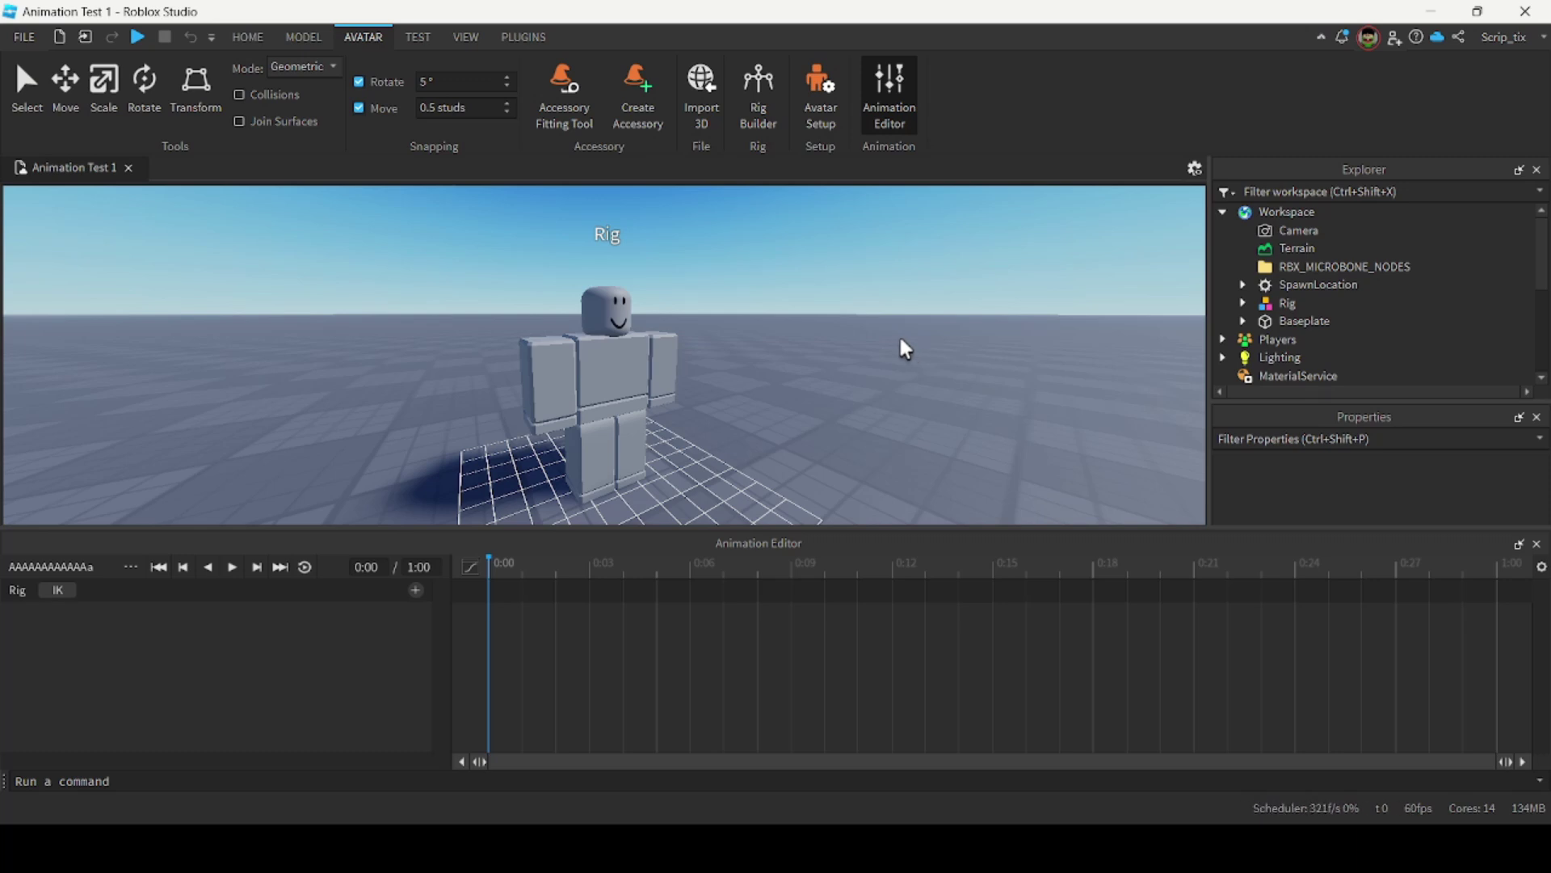
key("a")
key("w")
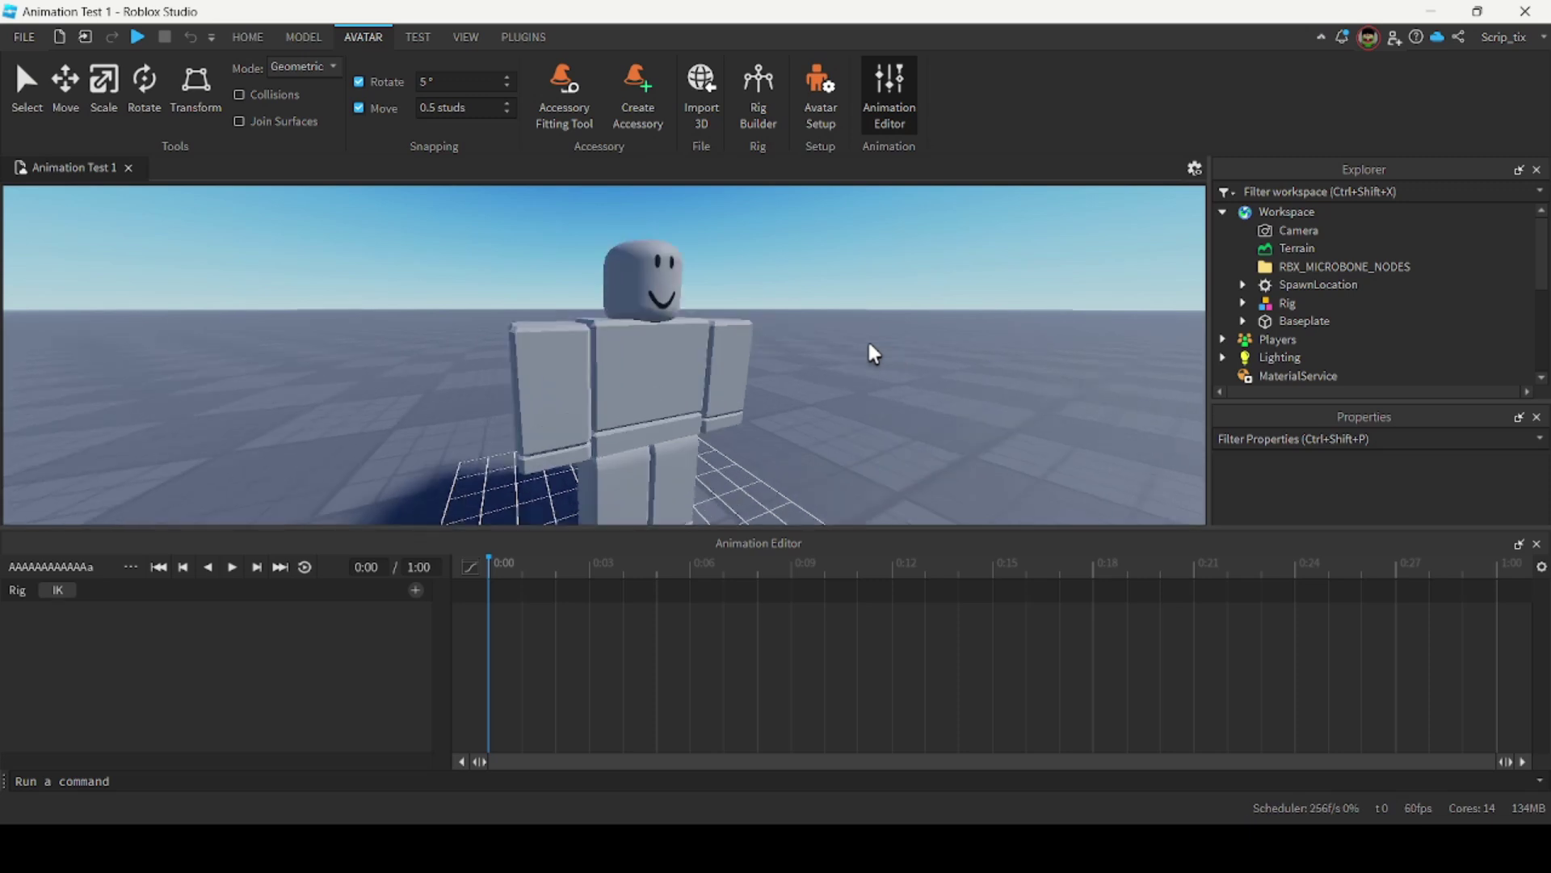
left_click(502, 349)
right_click_drag(835, 402, 743, 354)
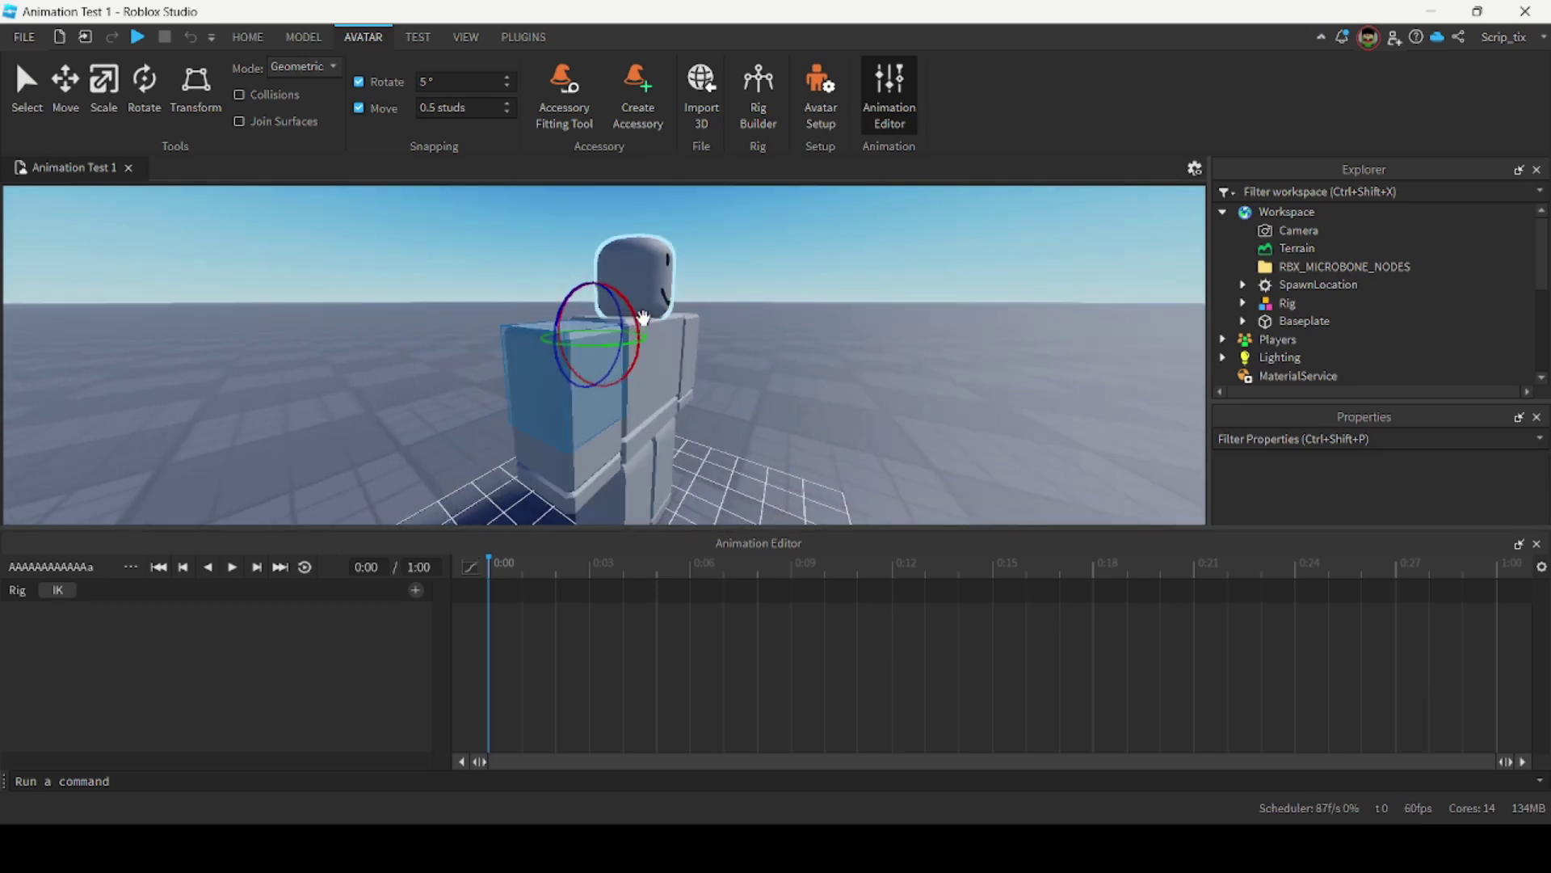
left_click_drag(636, 317, 633, 315)
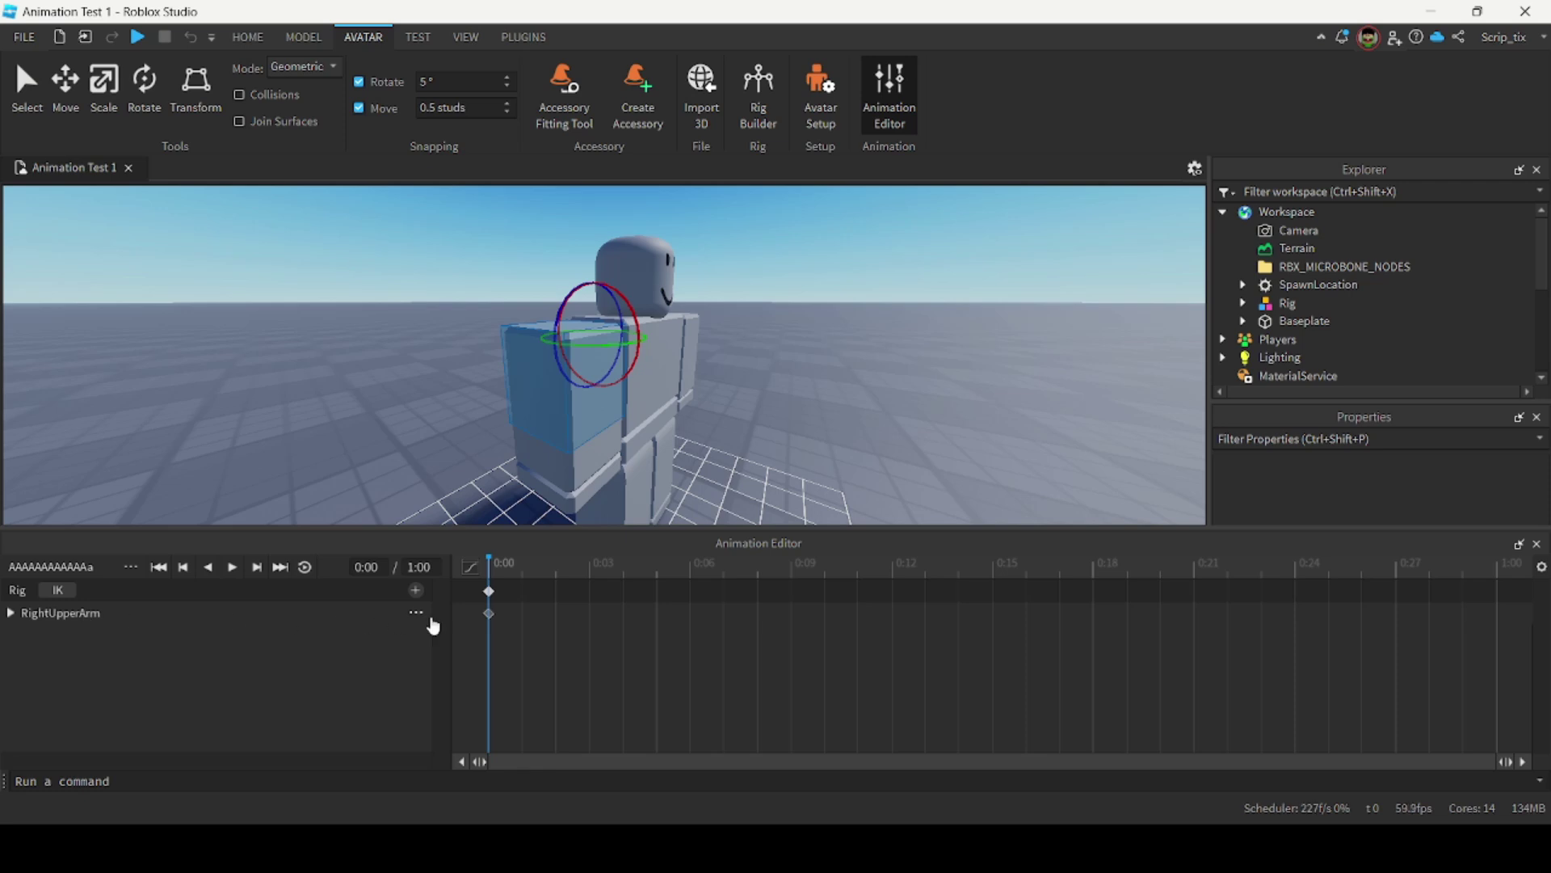
Add a keyframe at 0:06 with the right upper arm rotated straight up.
left_click(490, 614)
left_click_drag(492, 576, 700, 578)
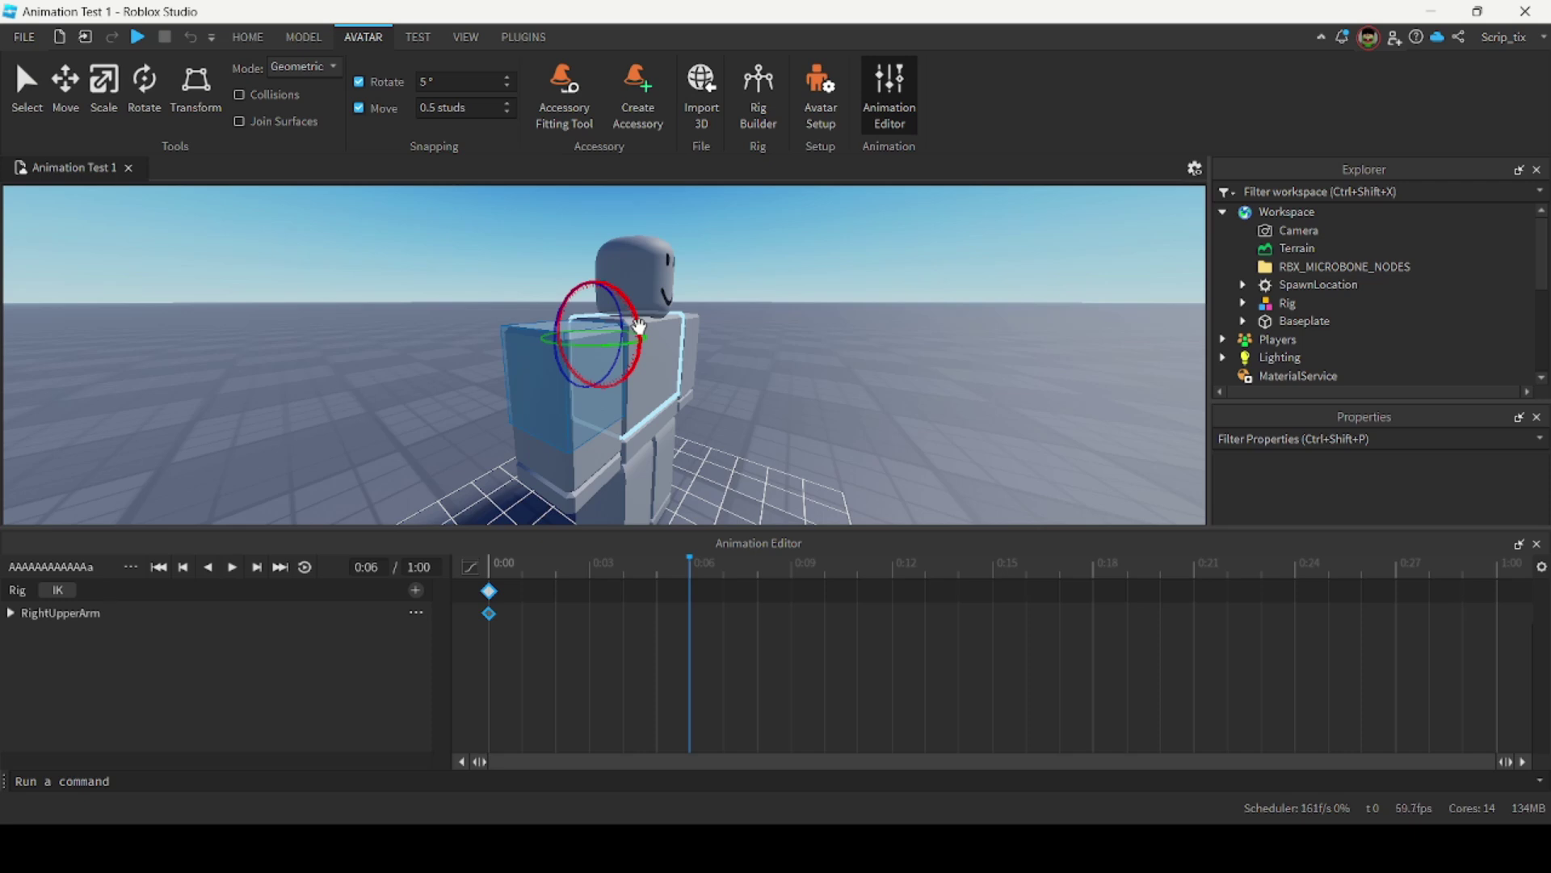
left_click_drag(638, 326, 481, 355)
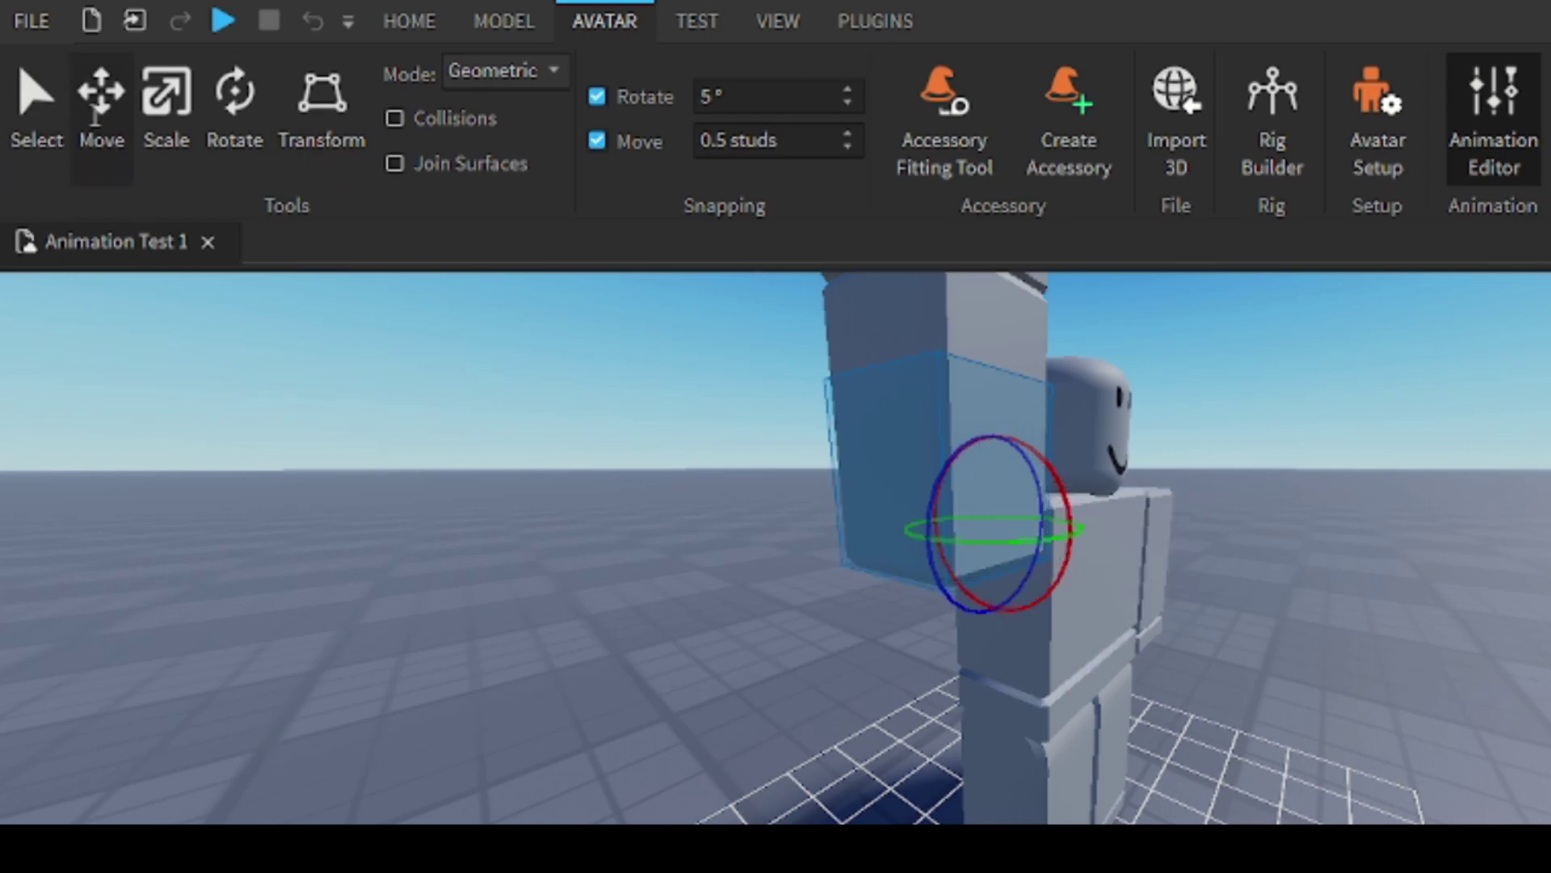
Switch the right upper arm's handles to Move and back to Rotate.
left_click(96, 113)
scroll(1325, 467, "up", 3)
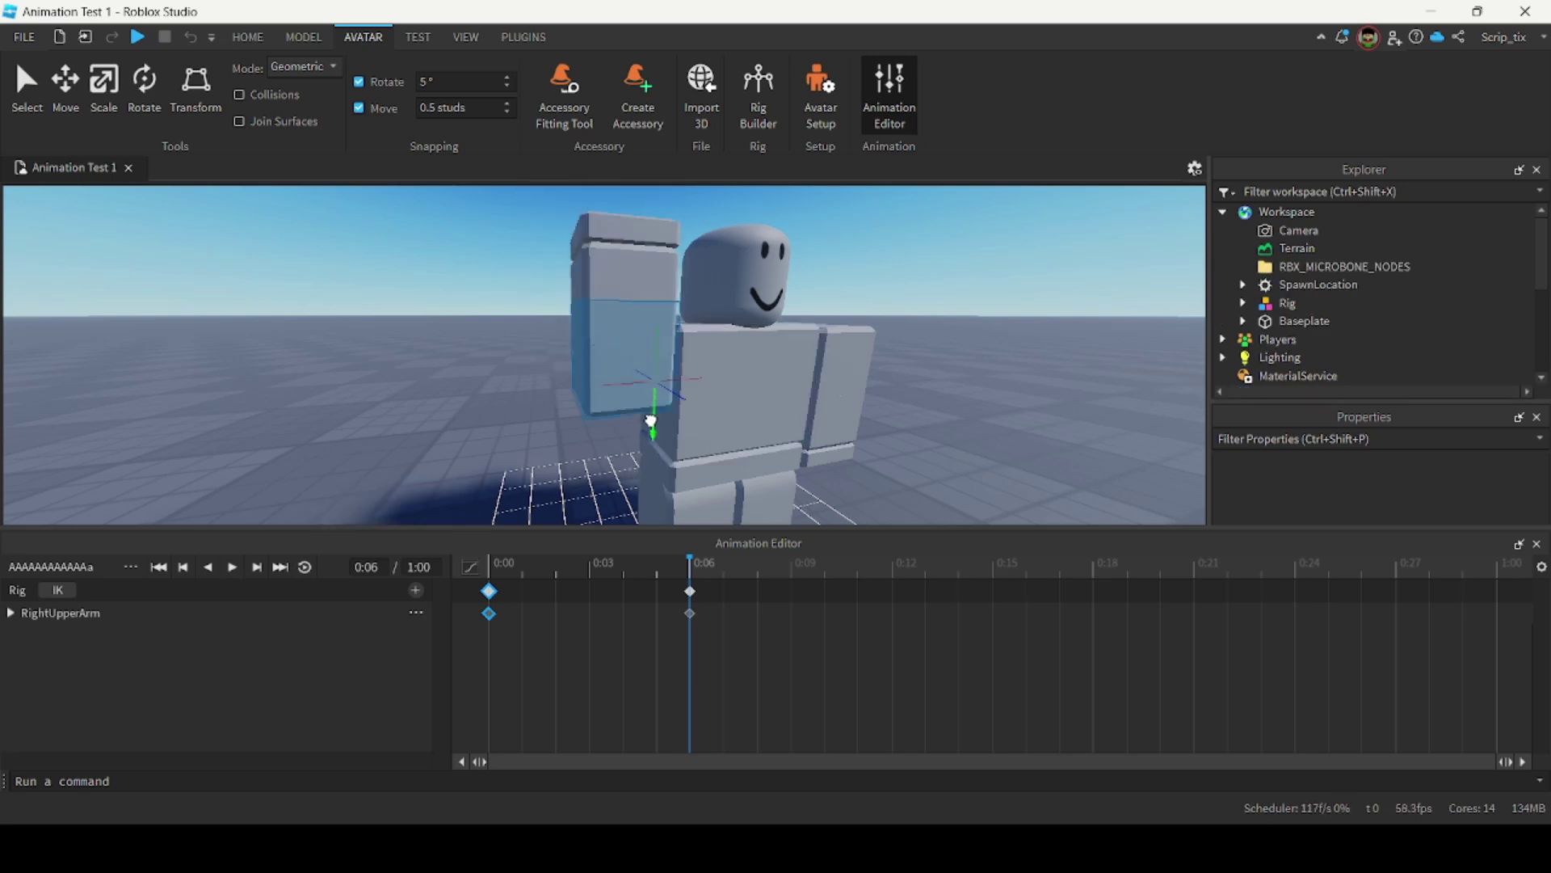
right_click_drag(952, 336, 951, 336)
key("ctrl+4")
scroll(828, 293, "down", 2)
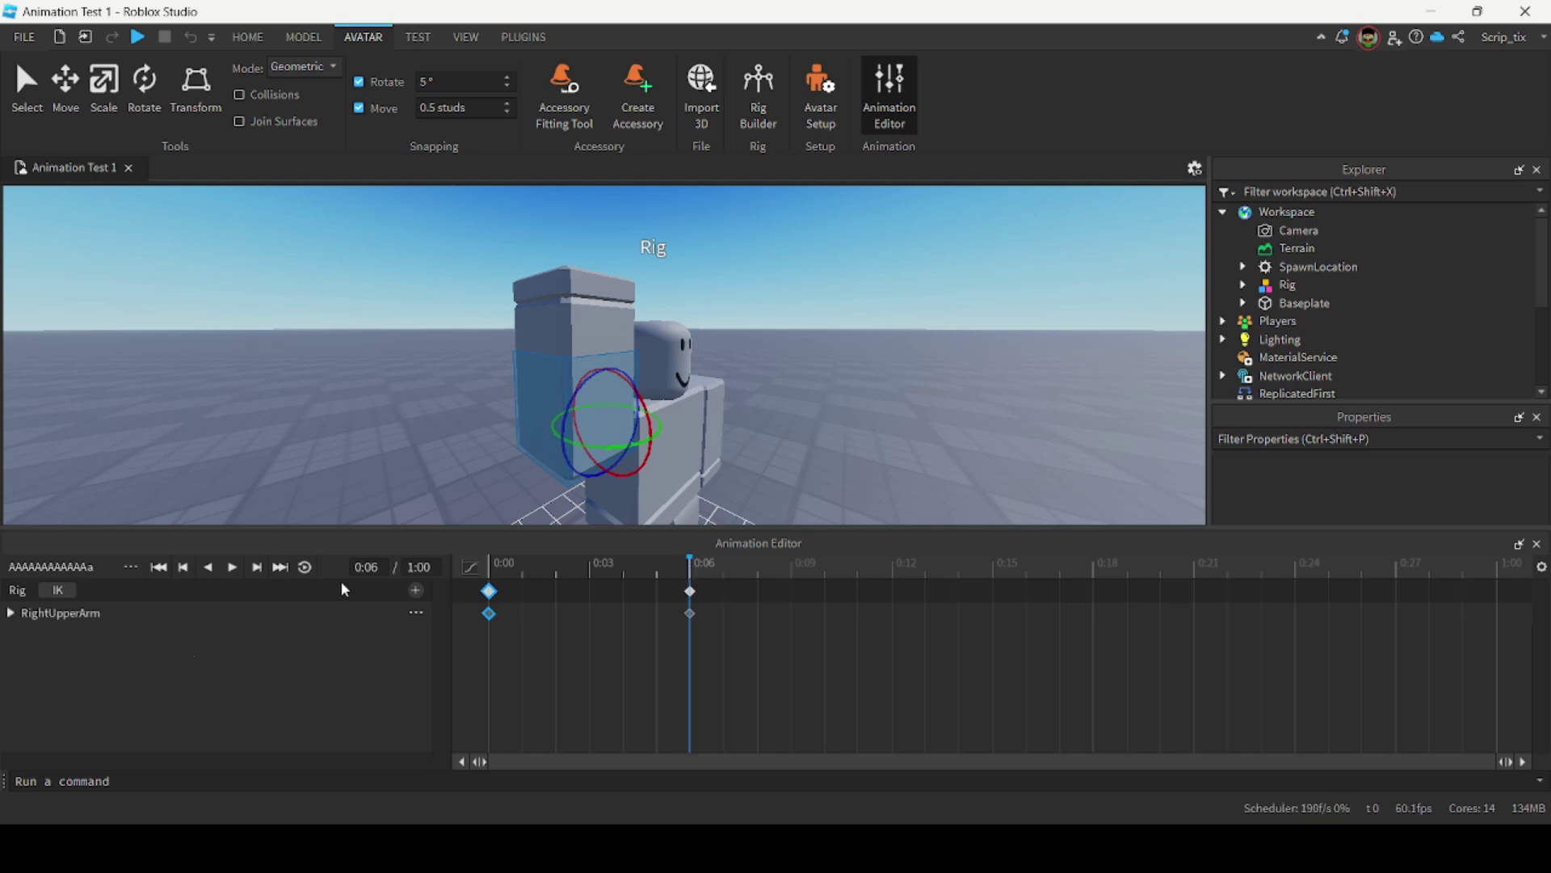
Preview the arm-raising animation several times.
left_click(240, 576)
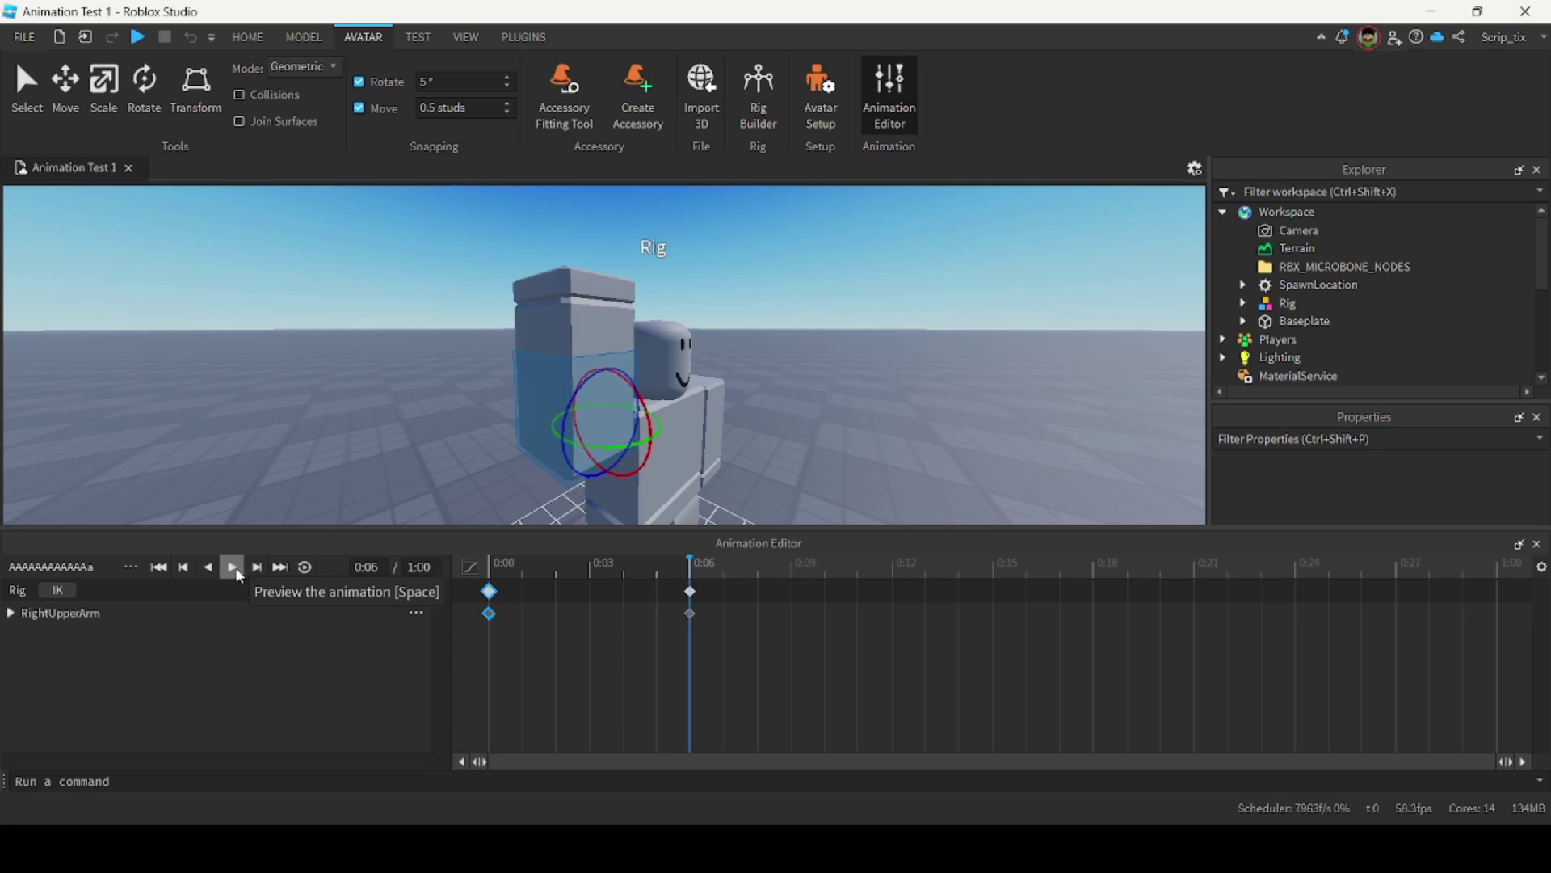
left_click(233, 567)
left_click(233, 567)
left_click(236, 570)
left_click(235, 572)
left_click(233, 573)
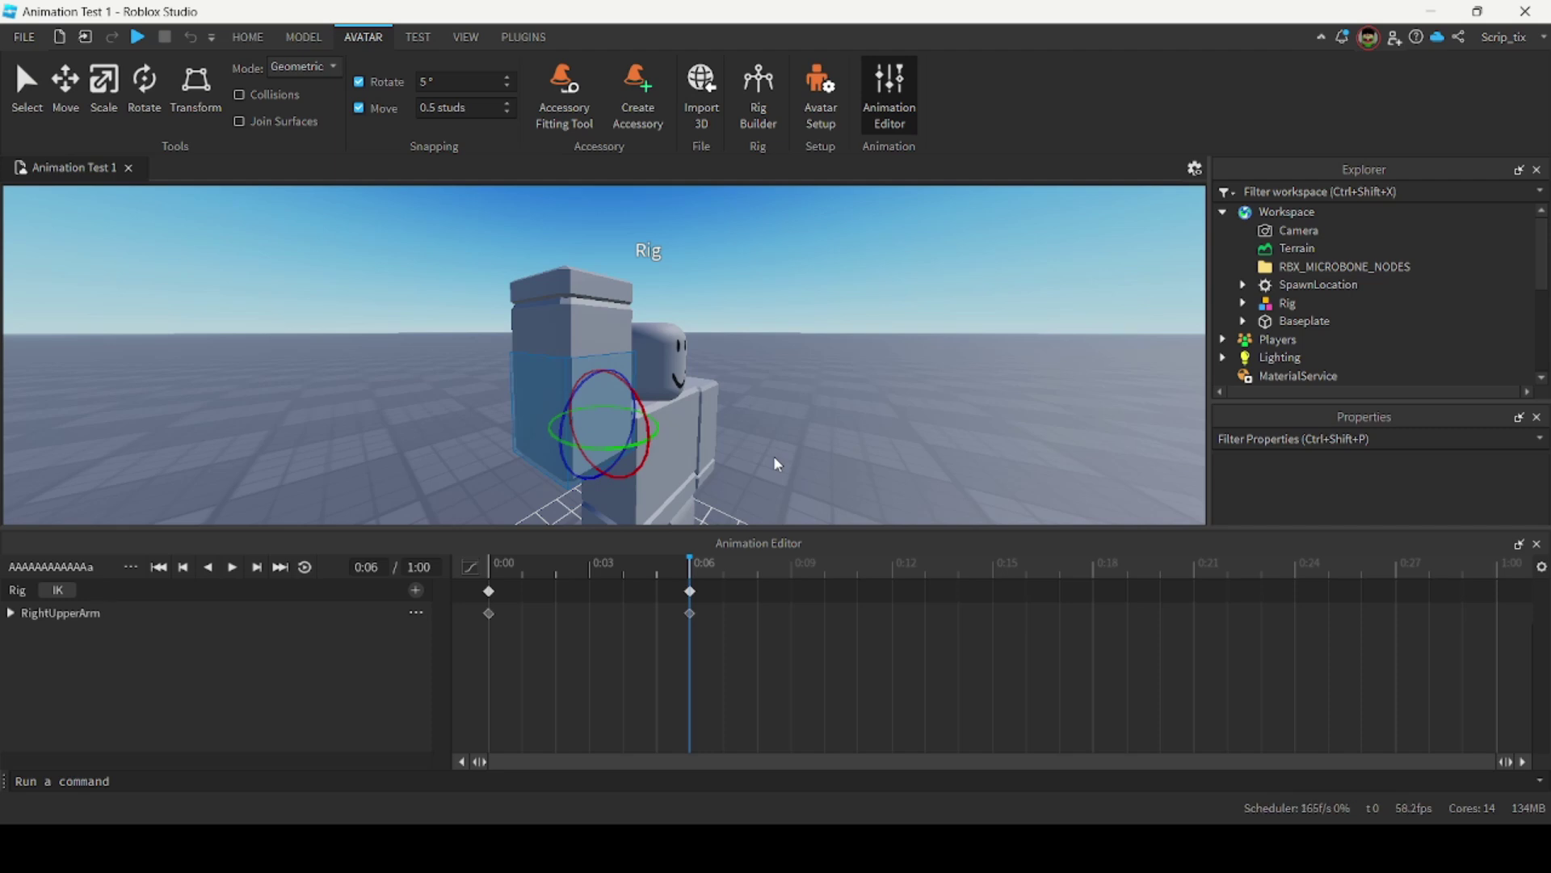
Delete the 0:06 keyframe, rekey it by rotating the right upper arm straight up again, and preview the animation.
right_click(692, 592)
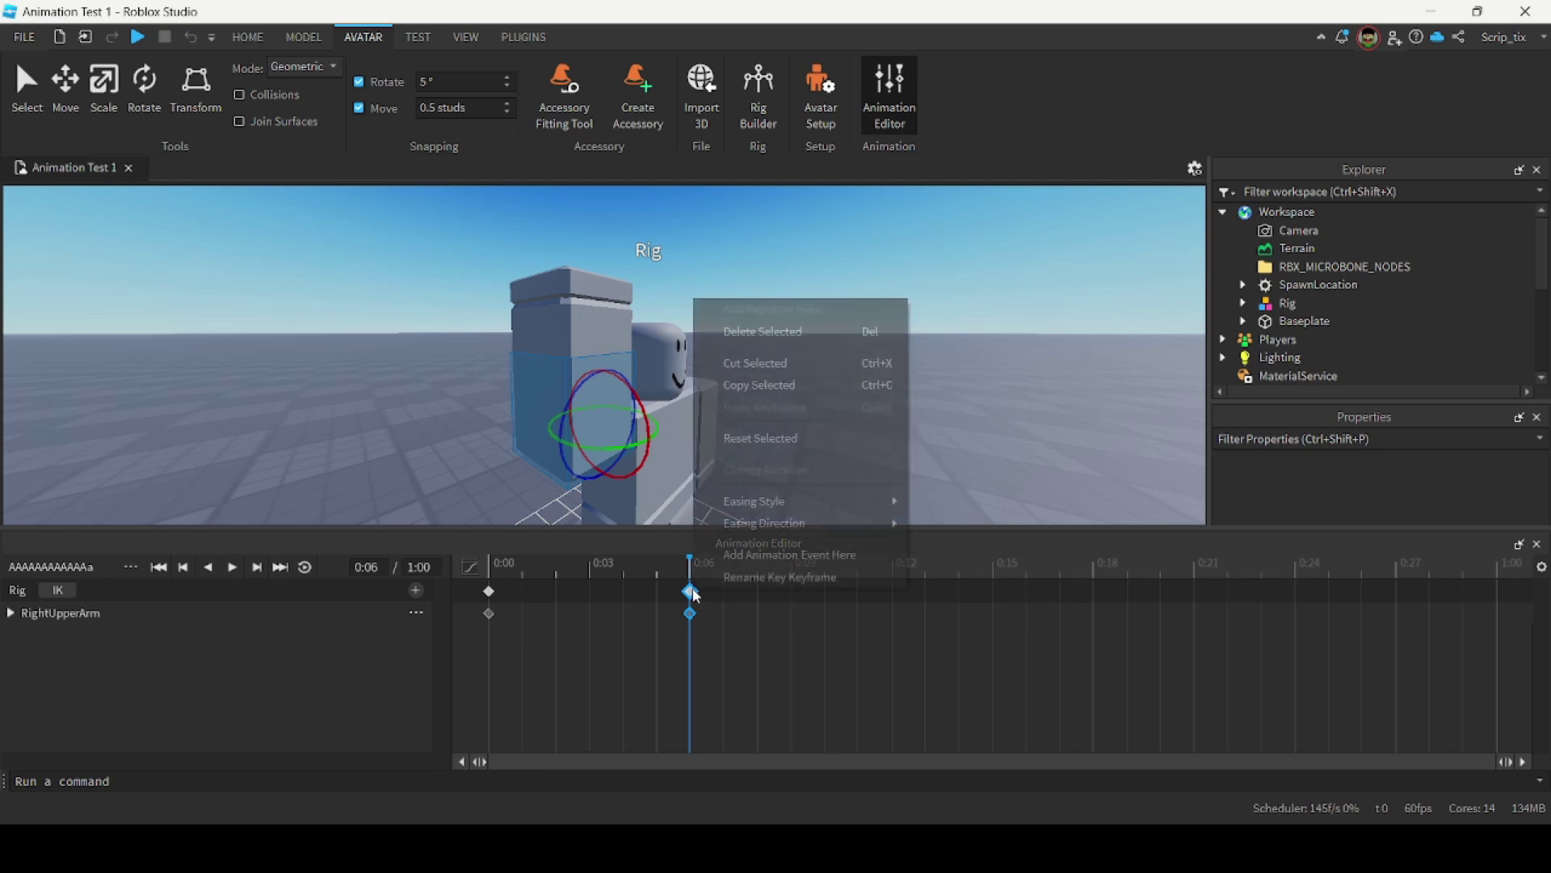
left_click(771, 332)
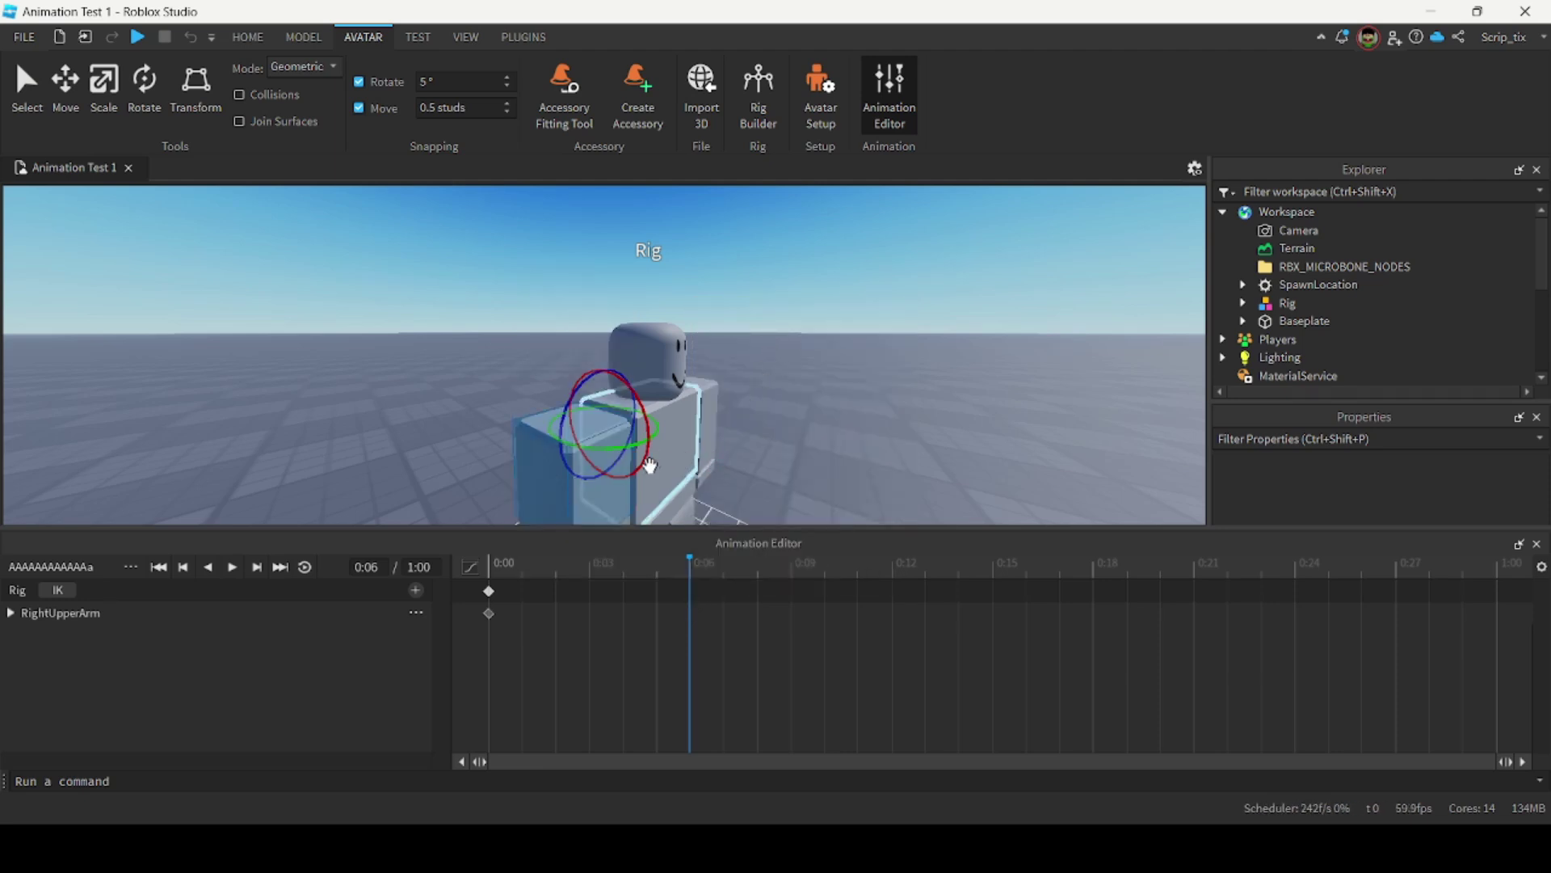
left_click_drag(650, 466, 573, 377)
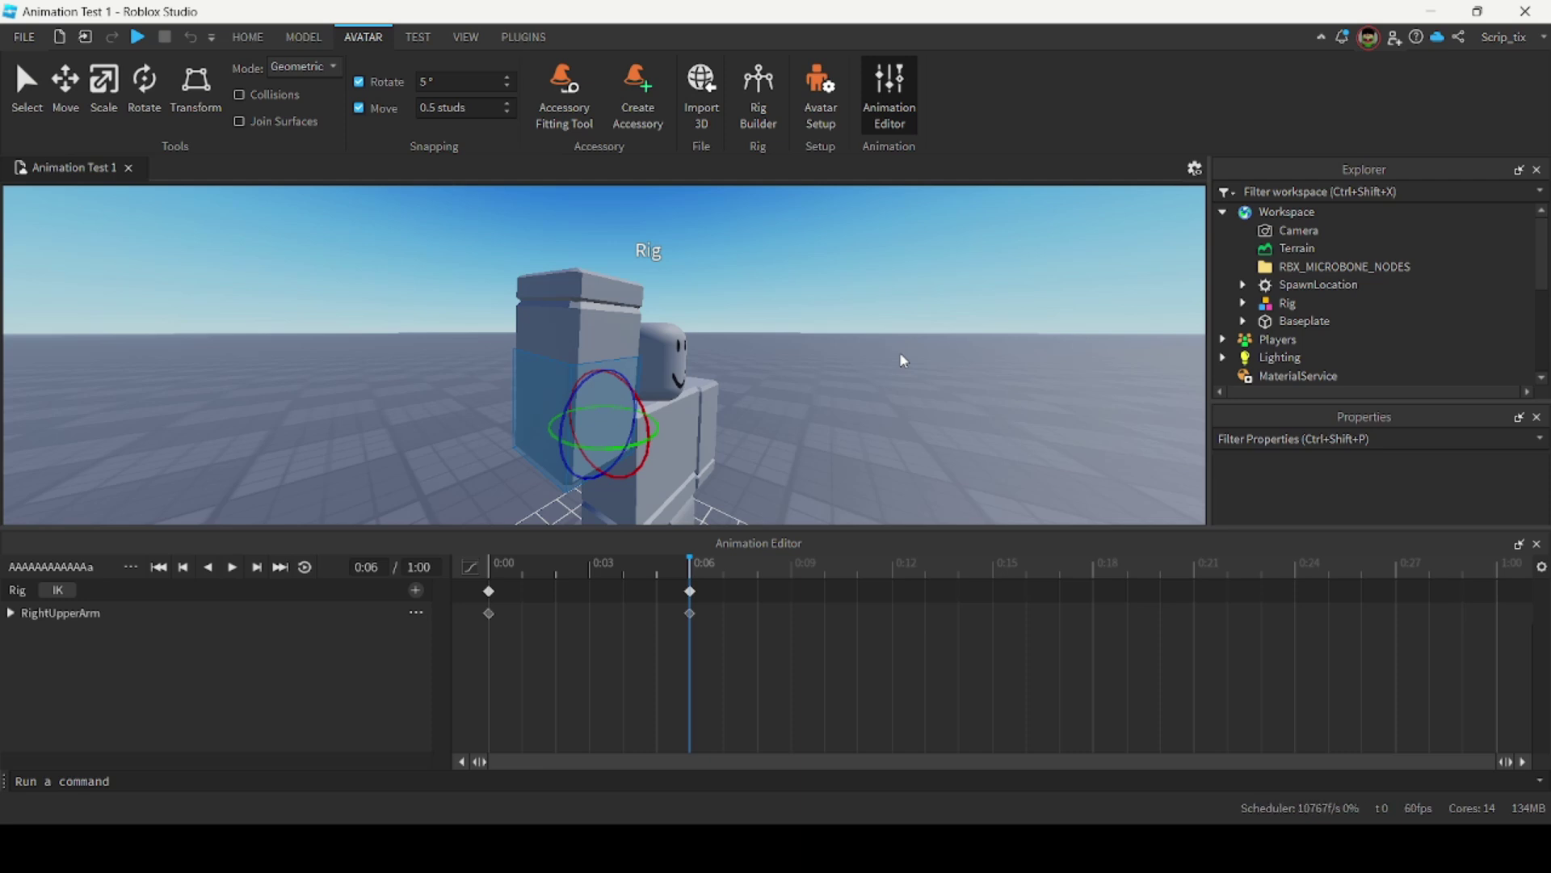
left_click(234, 568)
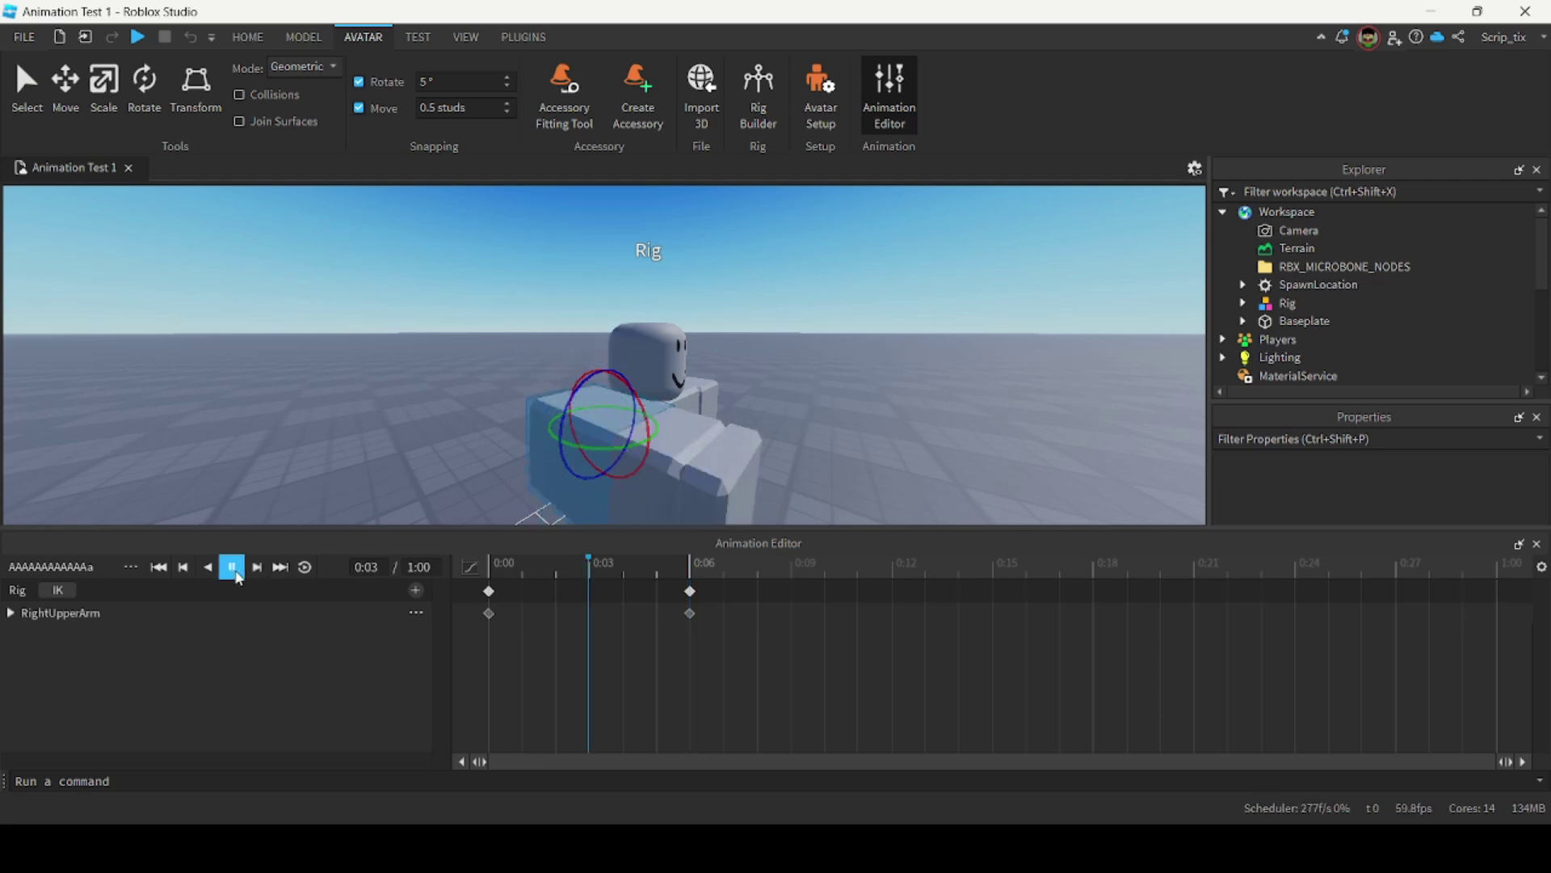
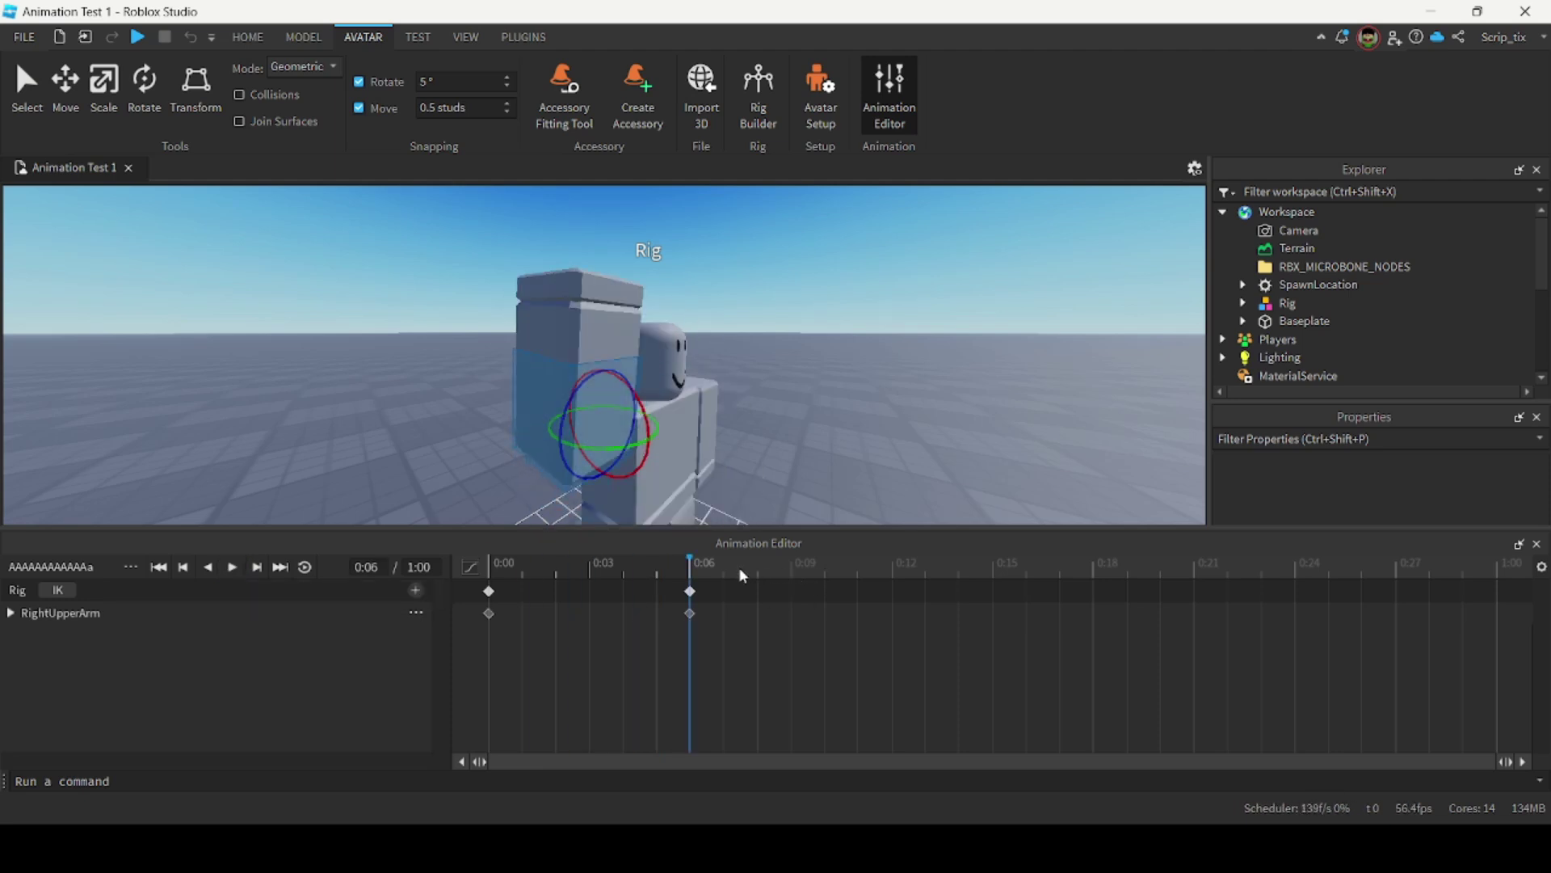
Add a keyframe at 0:09 with the raised right upper arm tilted away from the head, and preview the animation.
left_click_drag(700, 569, 792, 564)
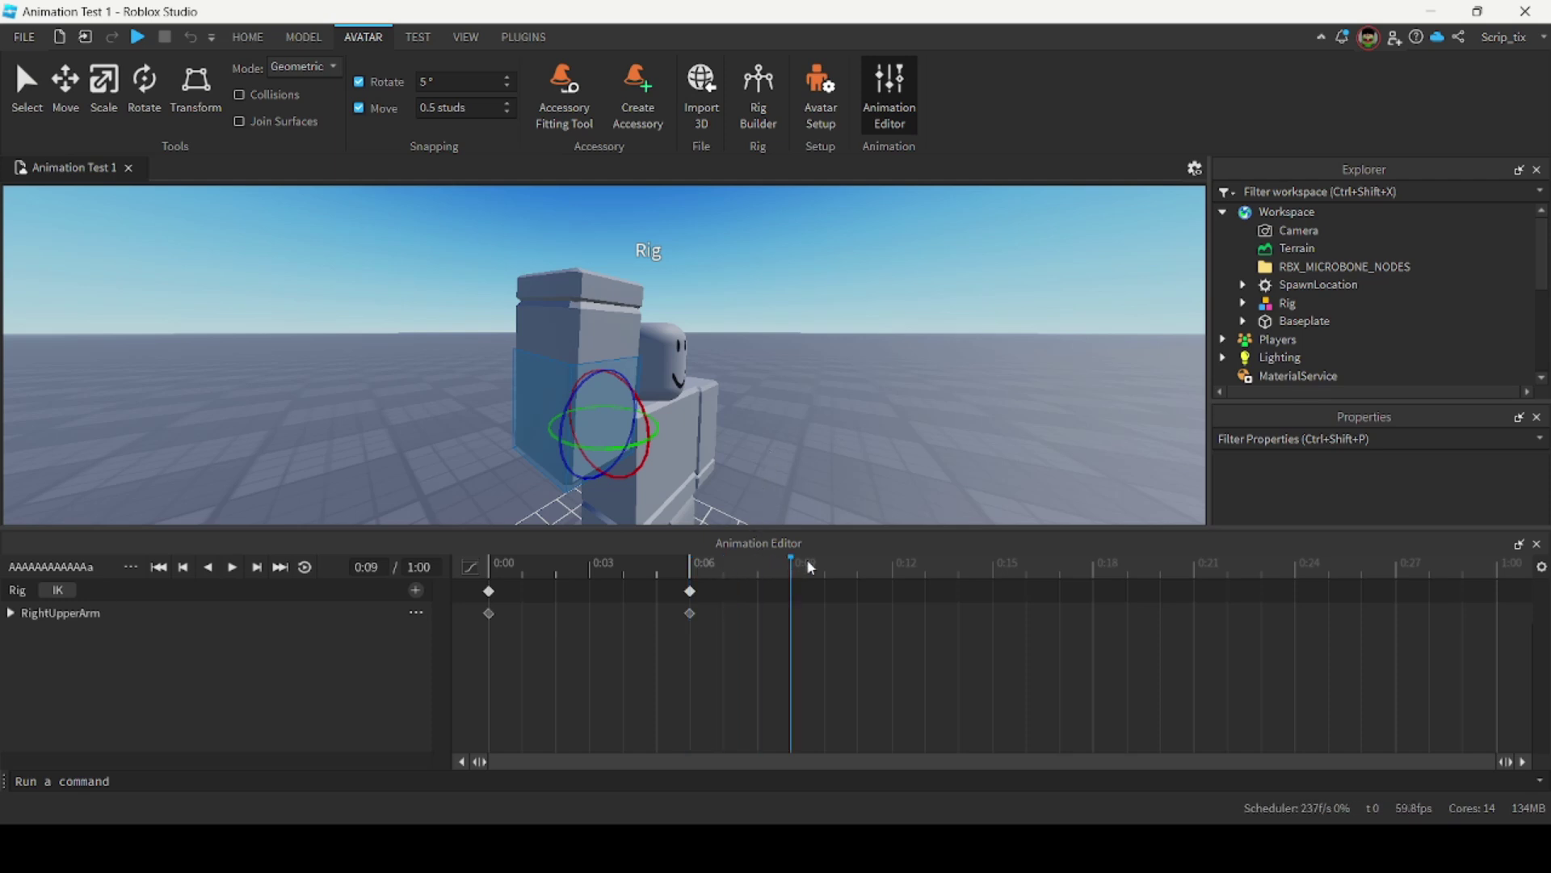
right_click_drag(815, 485, 824, 412)
left_click_drag(700, 393, 677, 386)
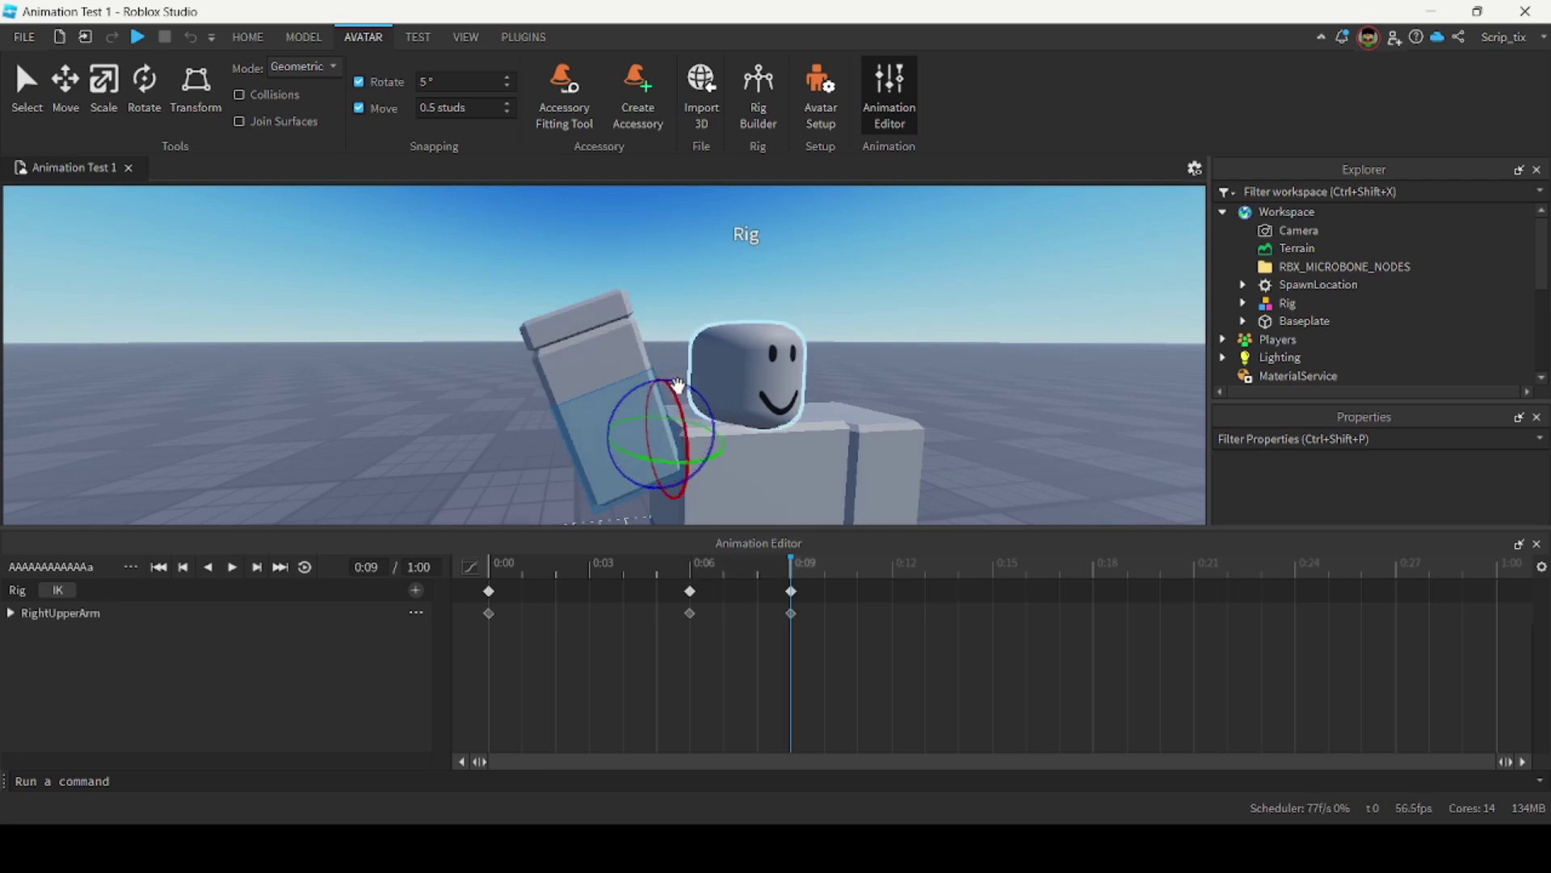
left_click(237, 570)
left_click(234, 568)
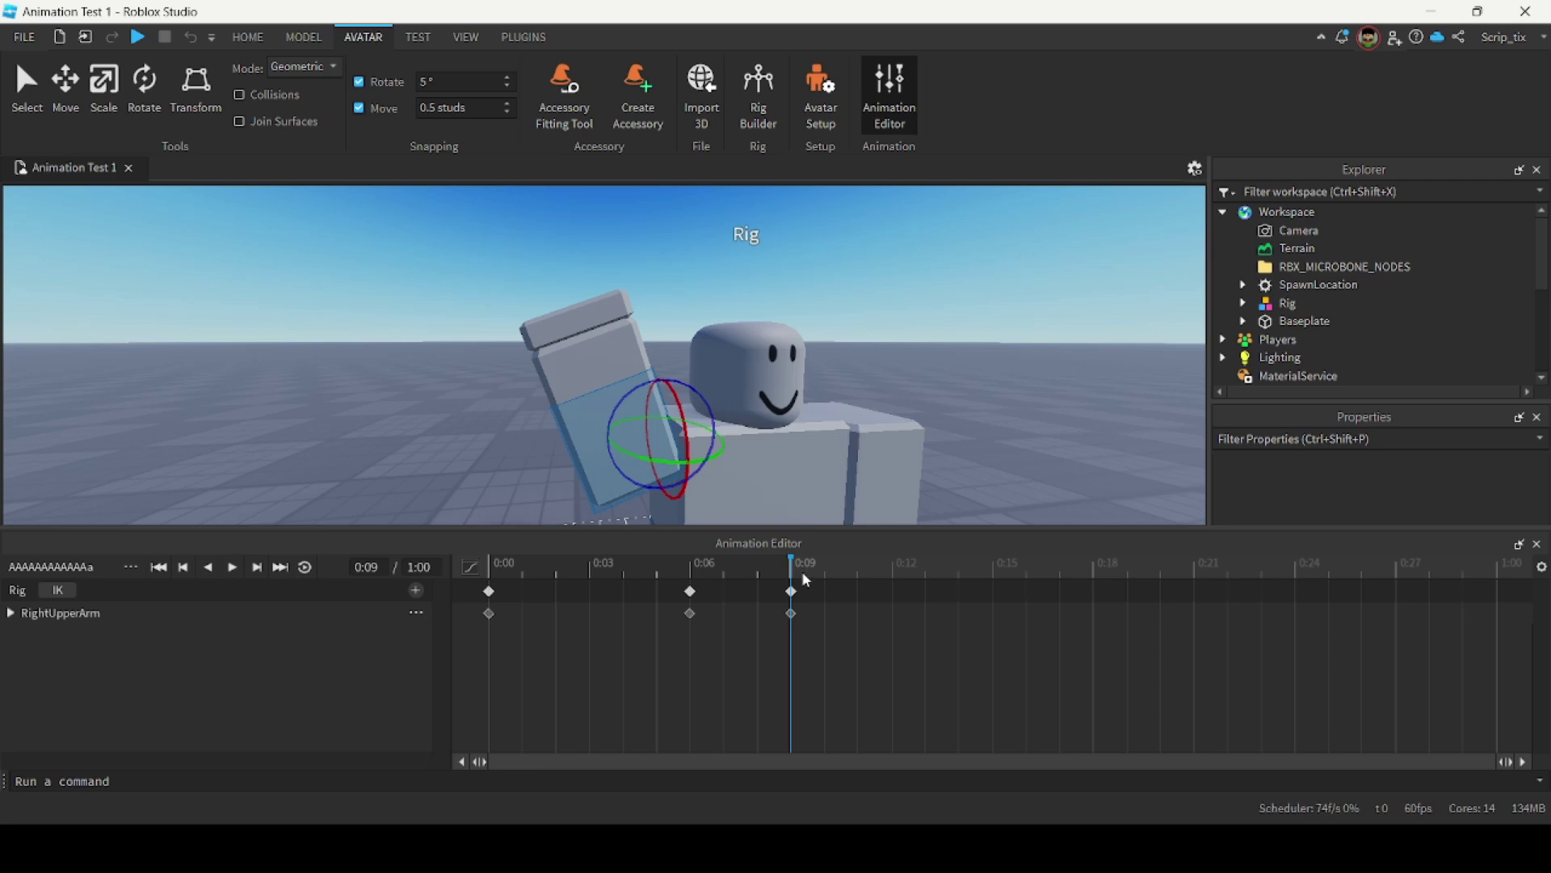
Add a keyframe at 0:10 with the raised right upper arm tilted toward the head.
left_click(825, 566)
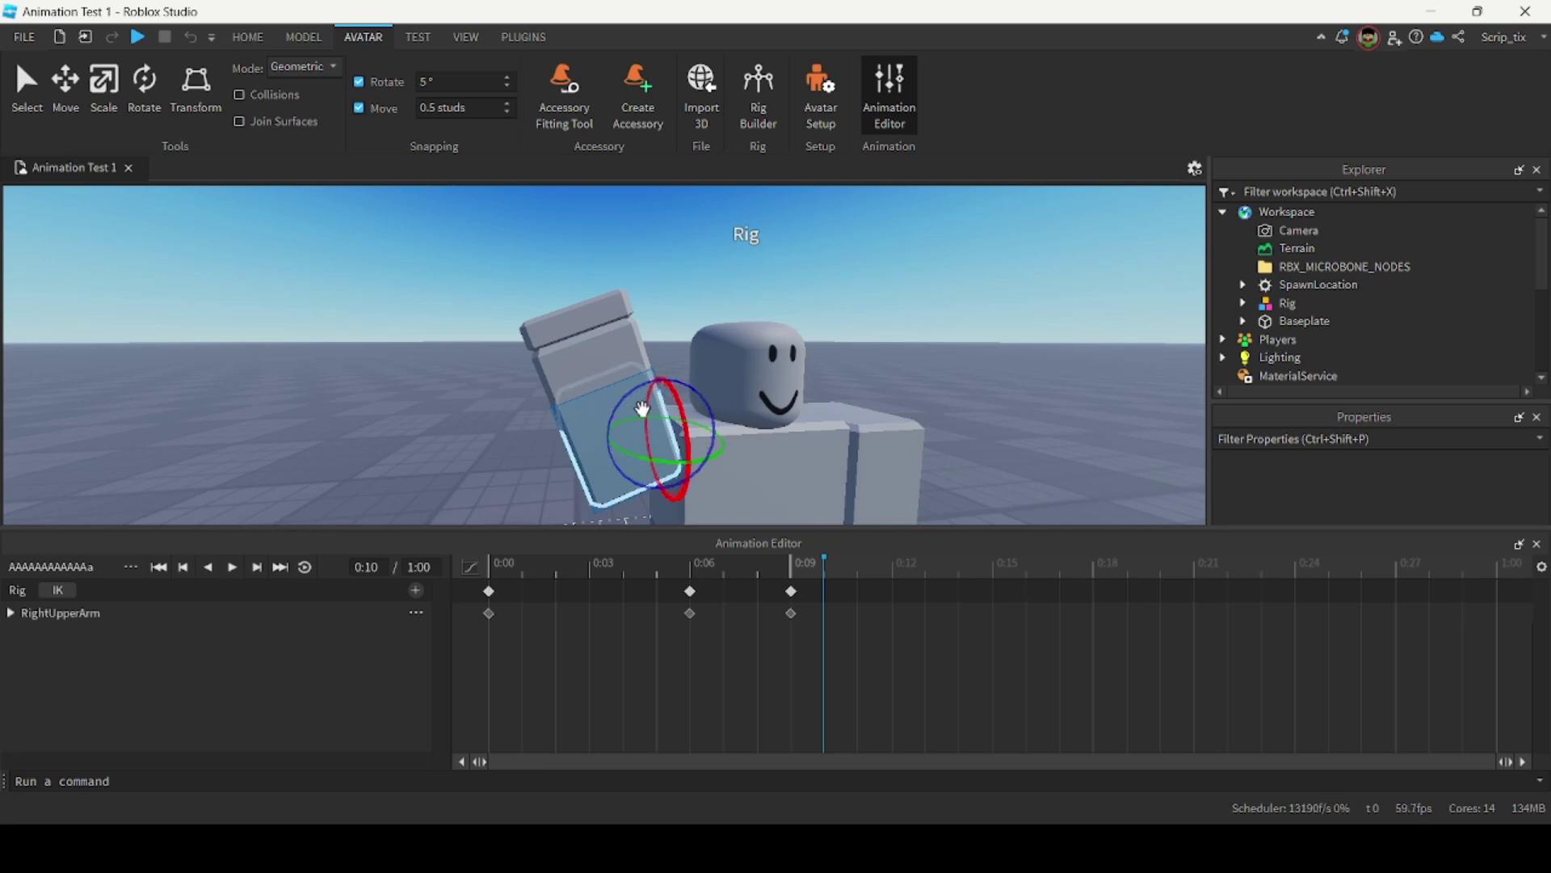
left_click_drag(616, 404, 649, 373)
Add right upper arm keyframes tilted away from the head at 0:11 and toward it at 0:12, and preview the animation.
left_click(856, 565)
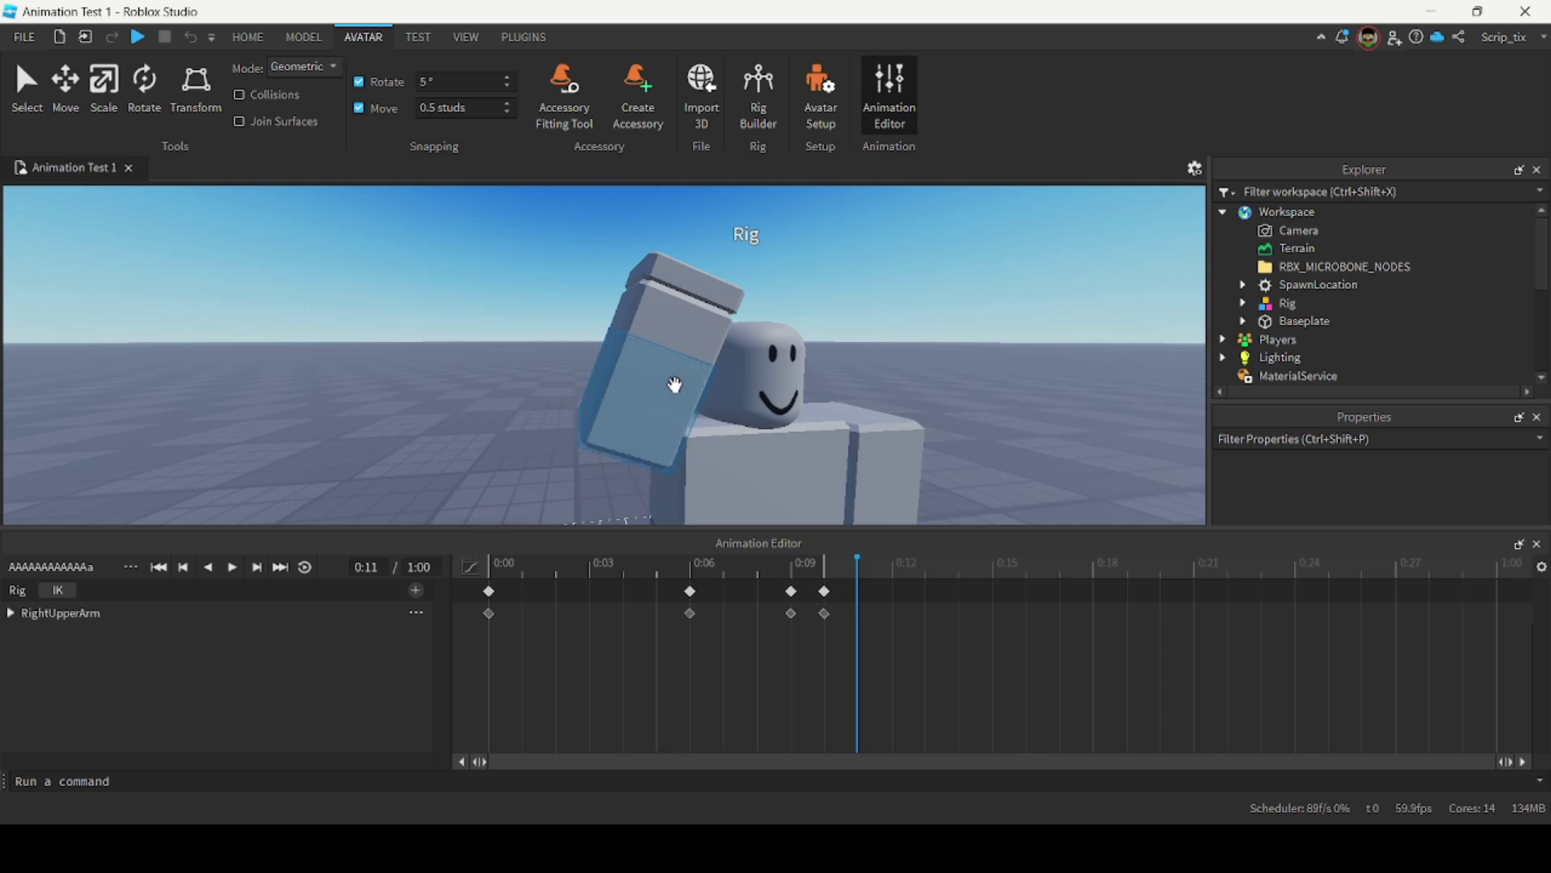
left_click_drag(689, 391, 895, 565)
left_click(895, 565)
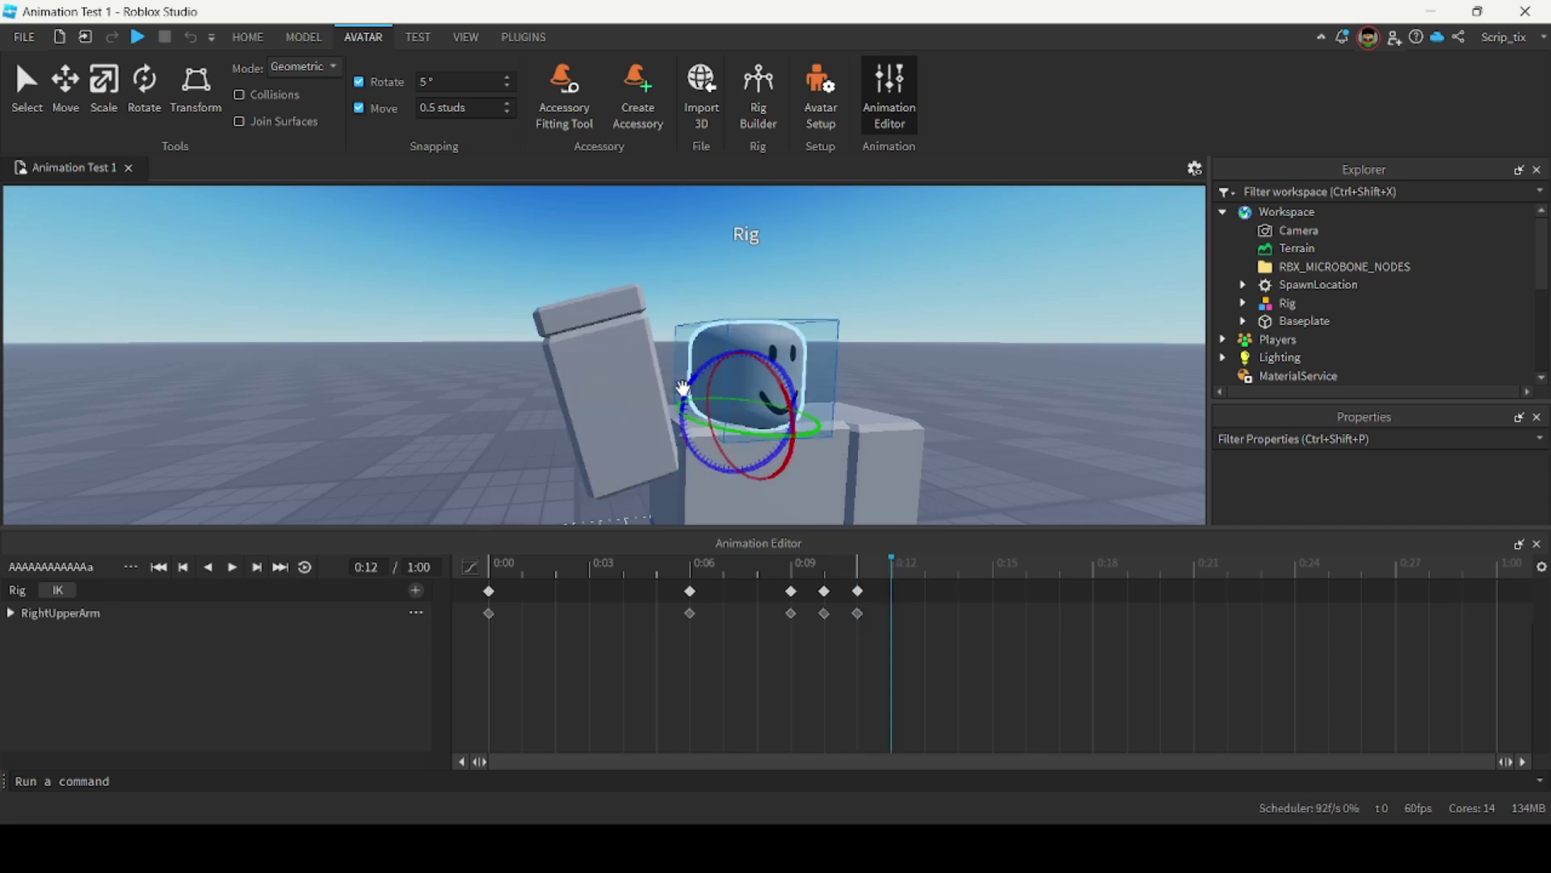
left_click_drag(686, 420, 718, 394)
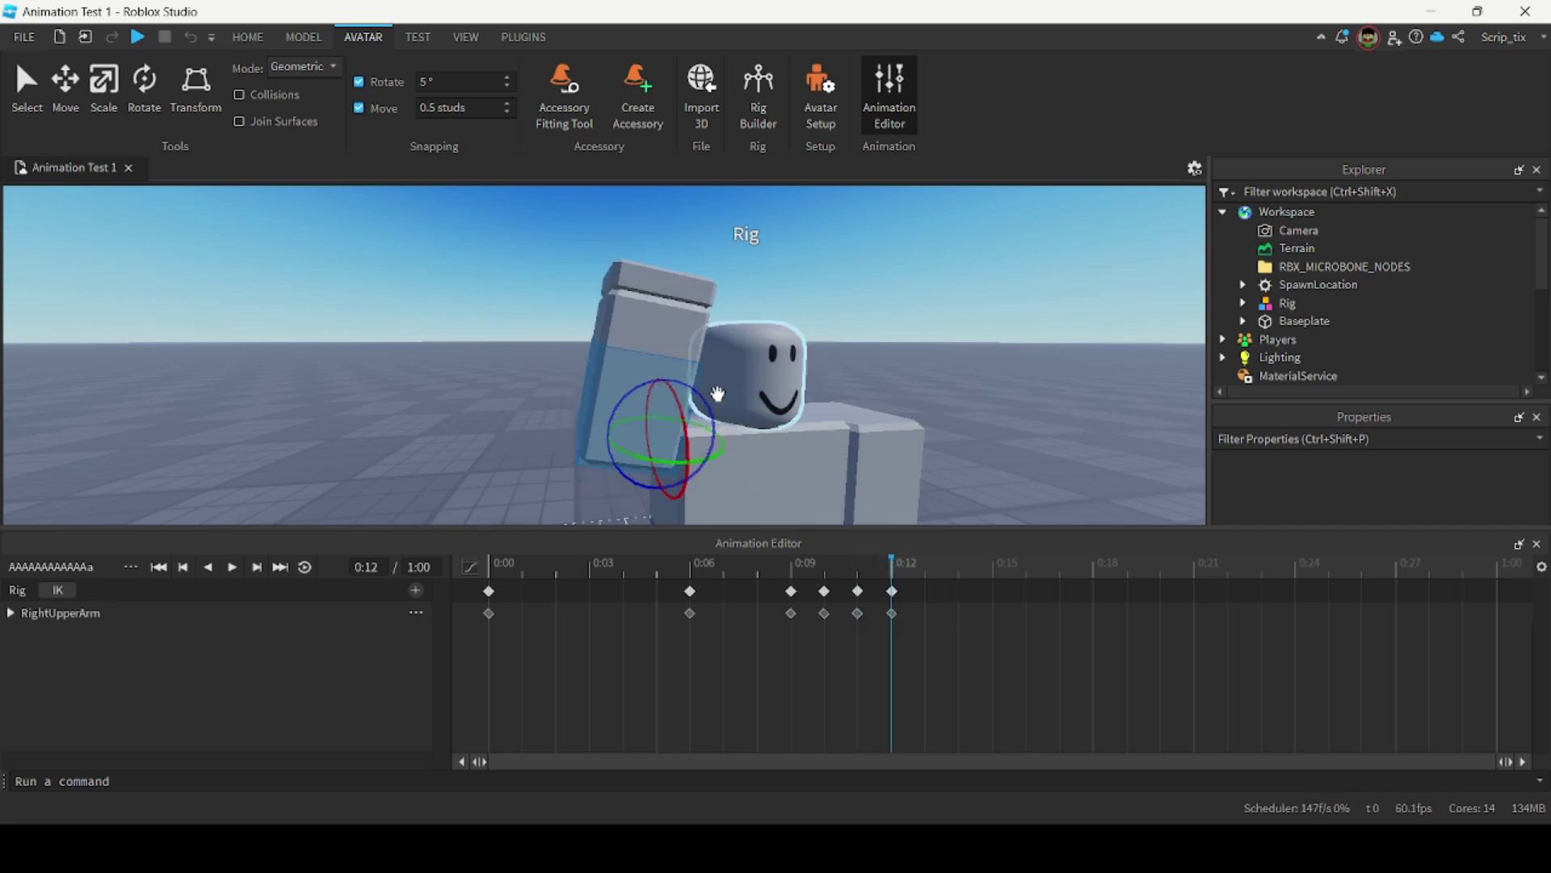
left_click(232, 566)
left_click(232, 566)
left_click(232, 567)
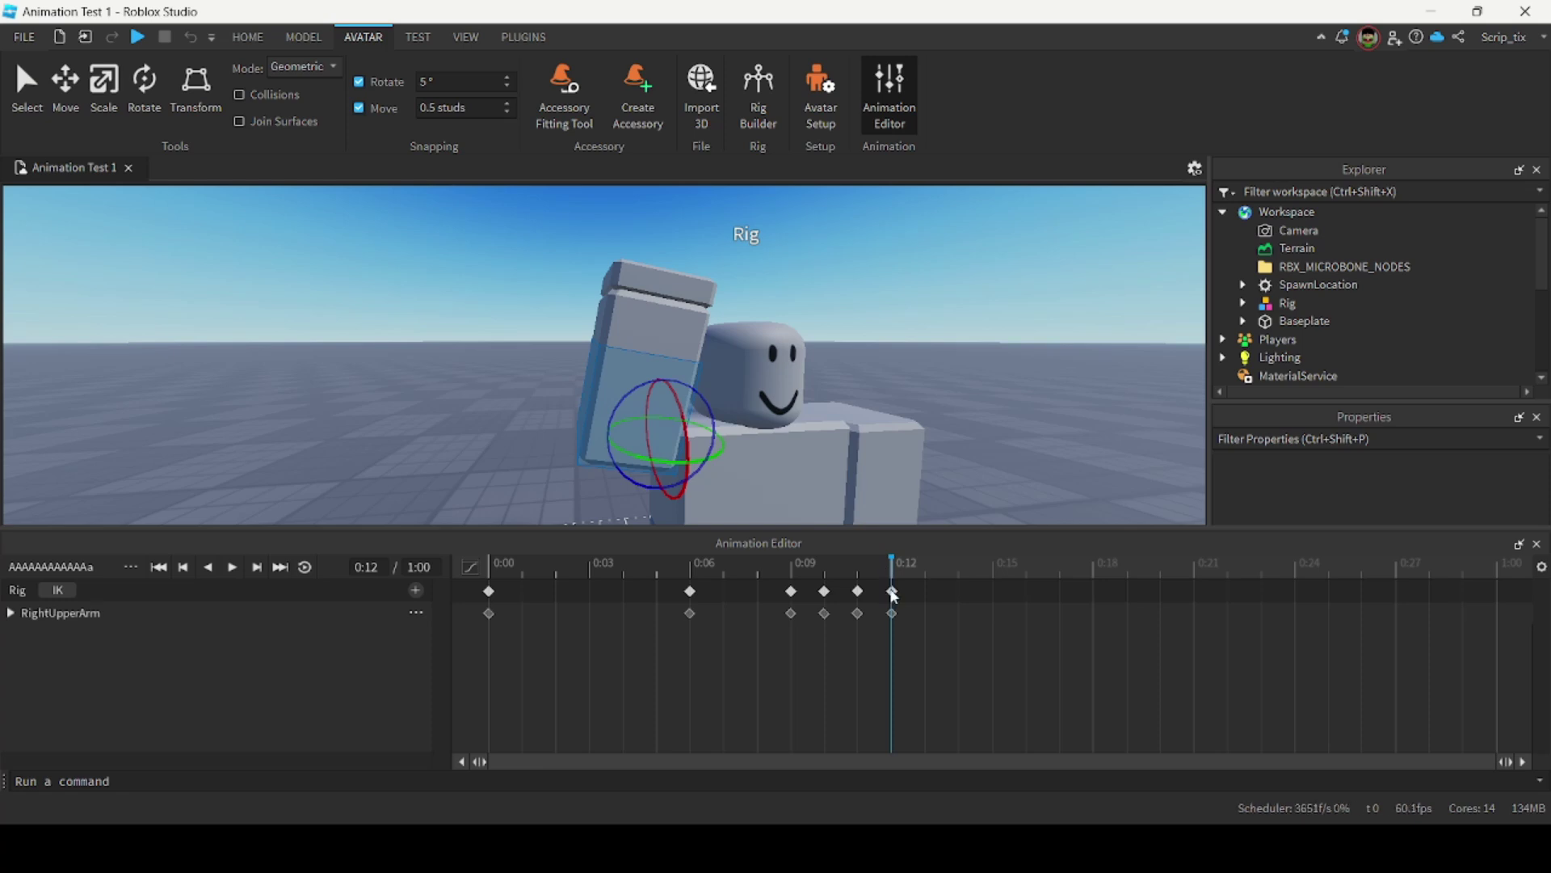
Move the last three keyframes to 0:11, 0:13 and 0:15, and preview the animation from the start.
left_click_drag(894, 596, 987, 597)
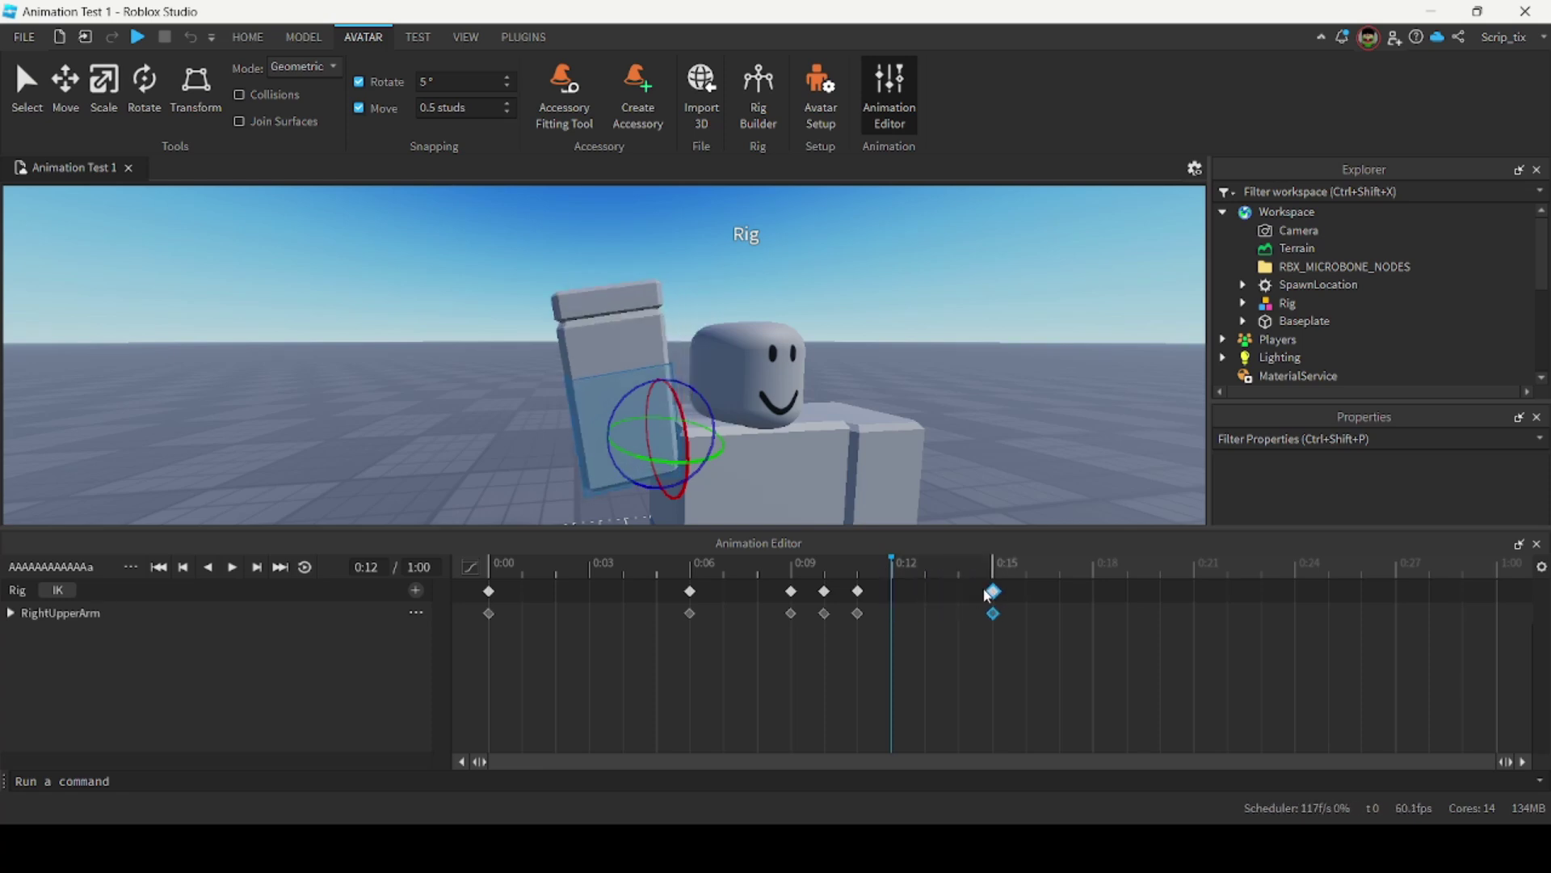
left_click_drag(859, 596, 928, 594)
left_click_drag(827, 593, 859, 593)
left_click(488, 566)
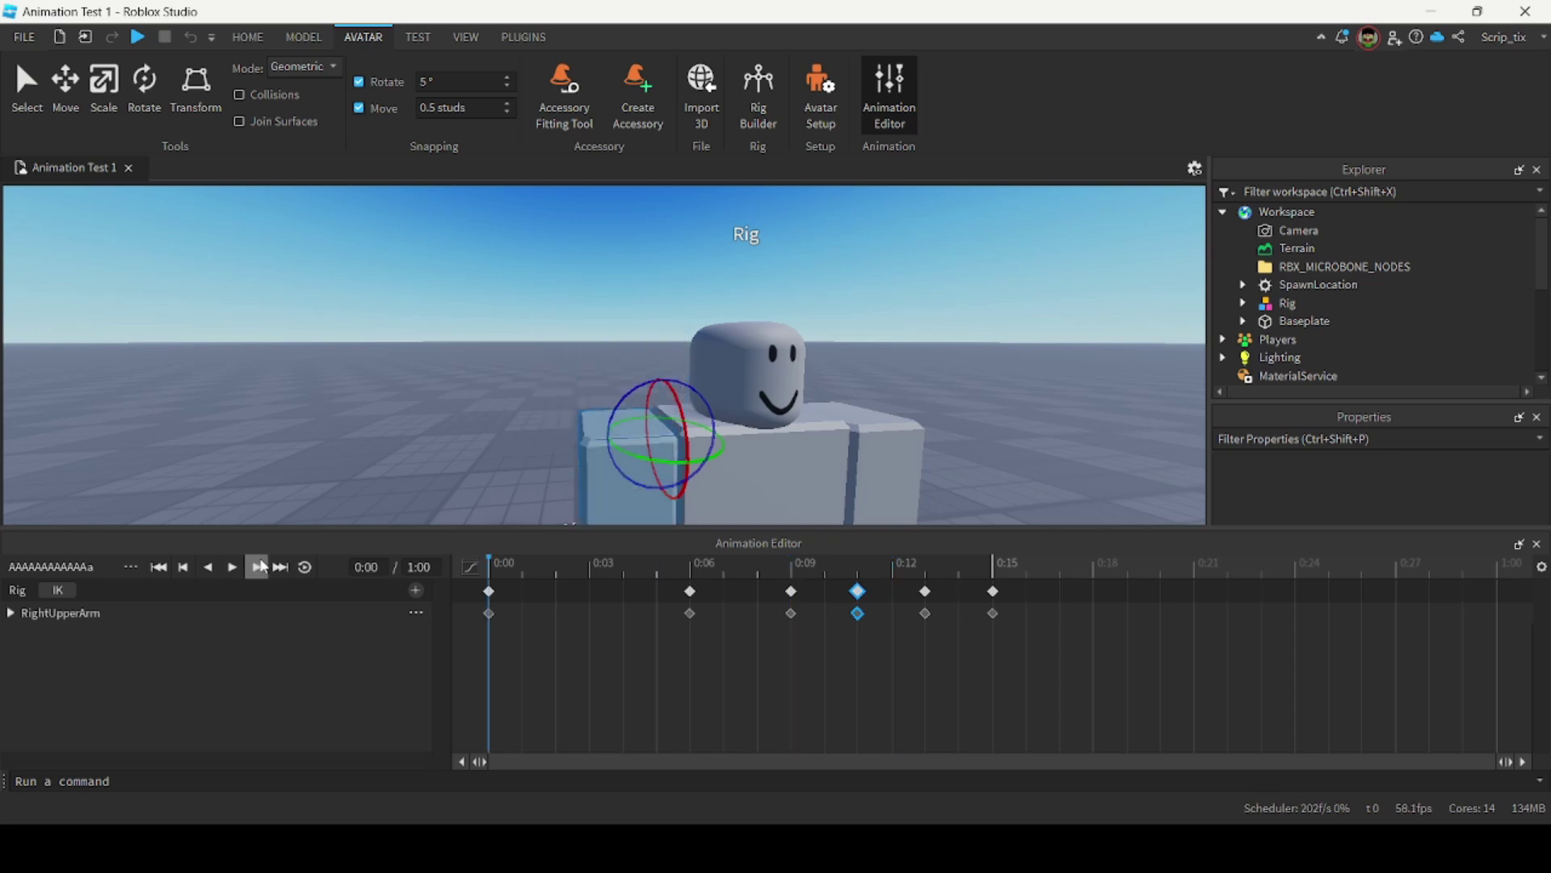
scroll(784, 360, "down", 5)
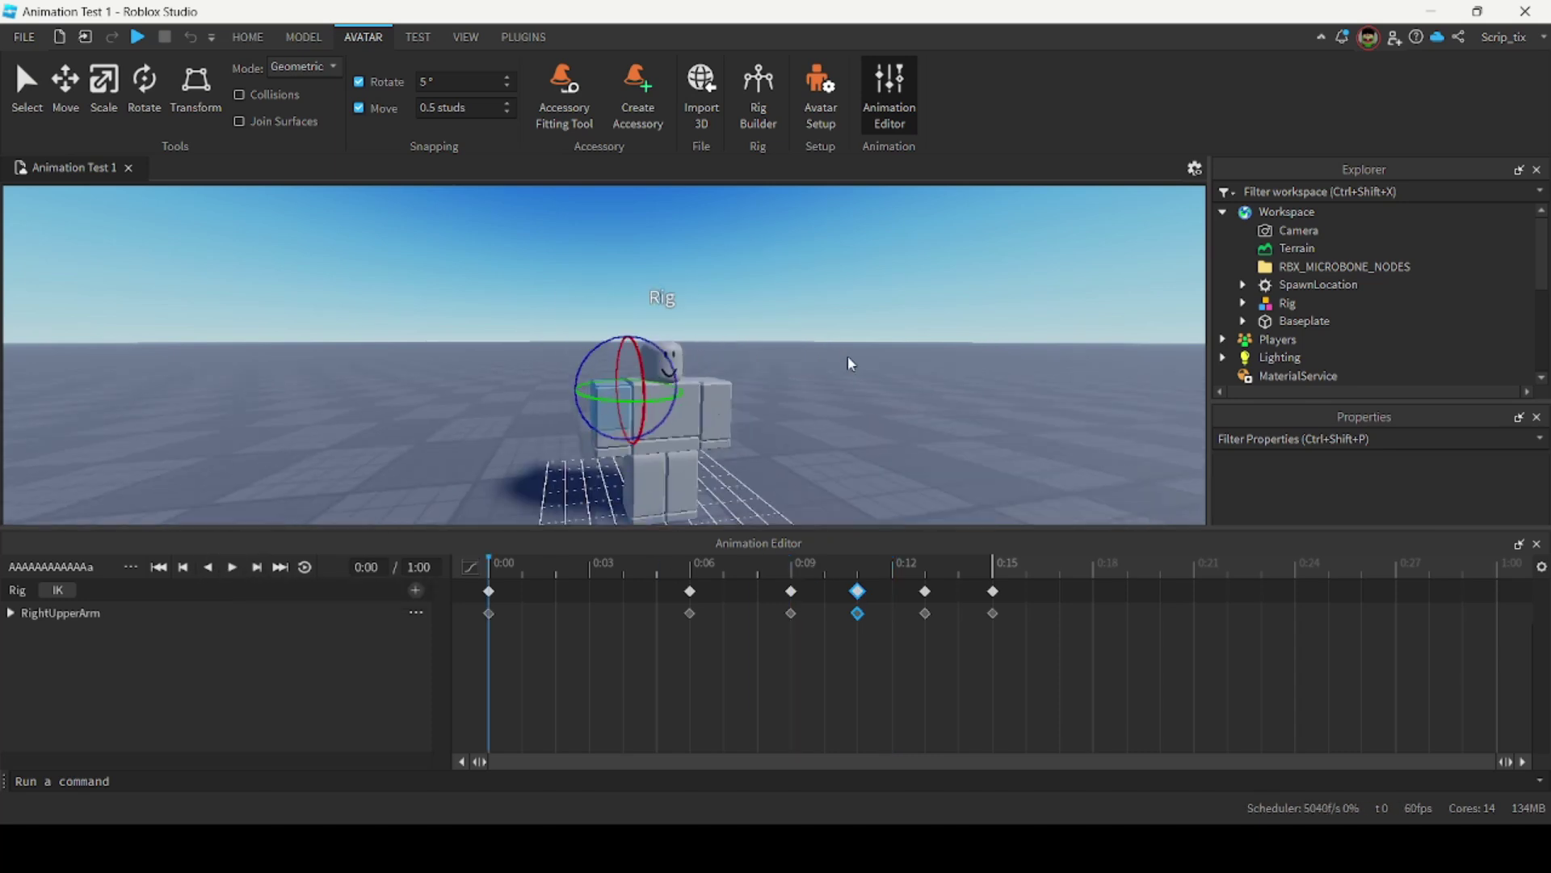
left_click(240, 571)
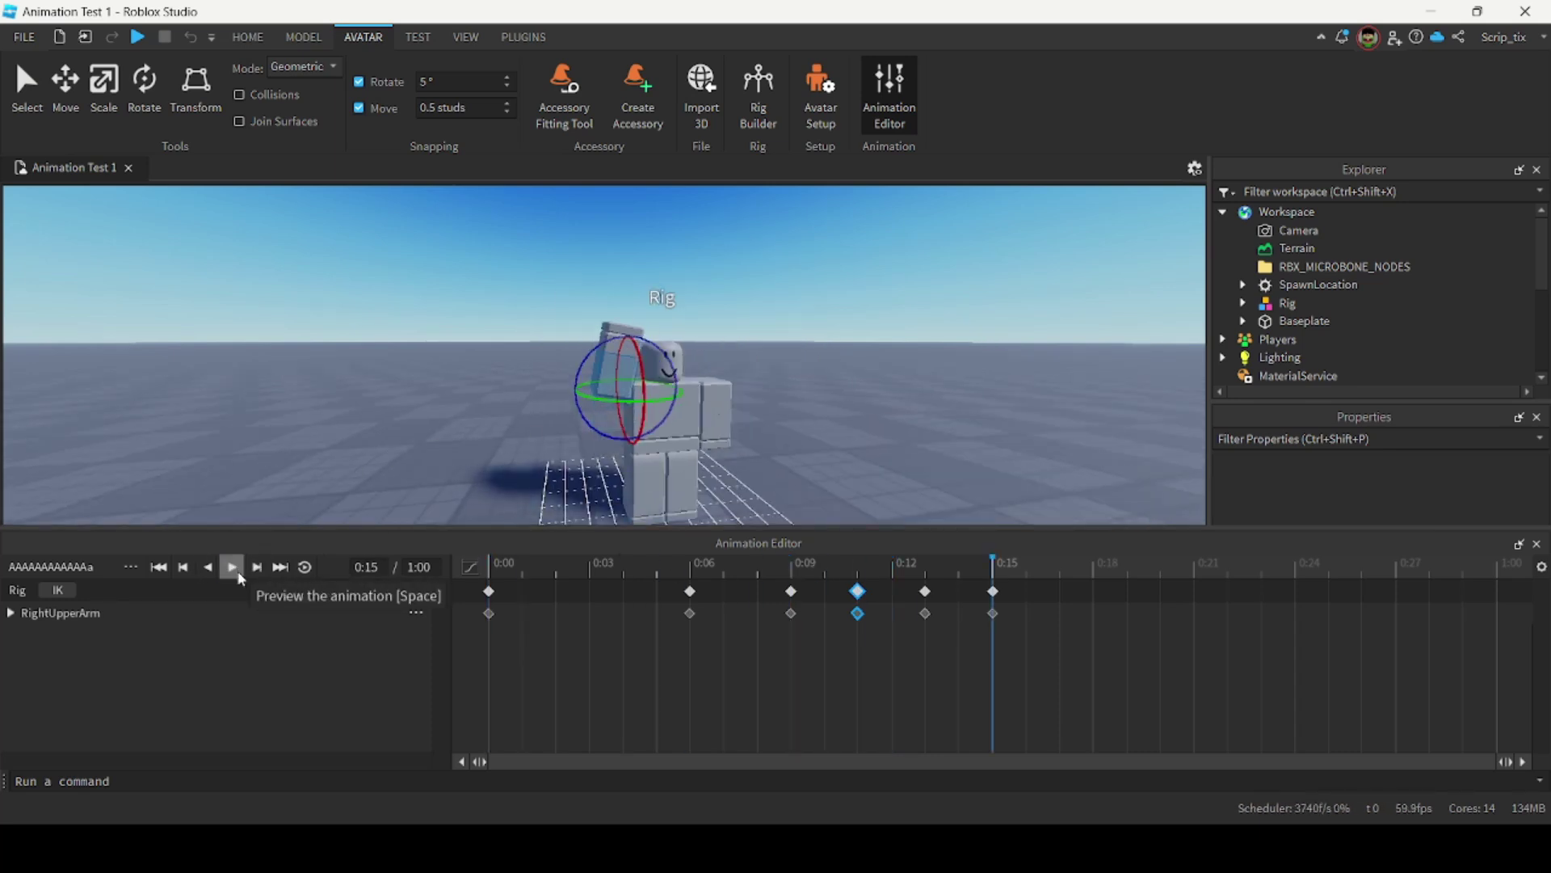
left_click(233, 568)
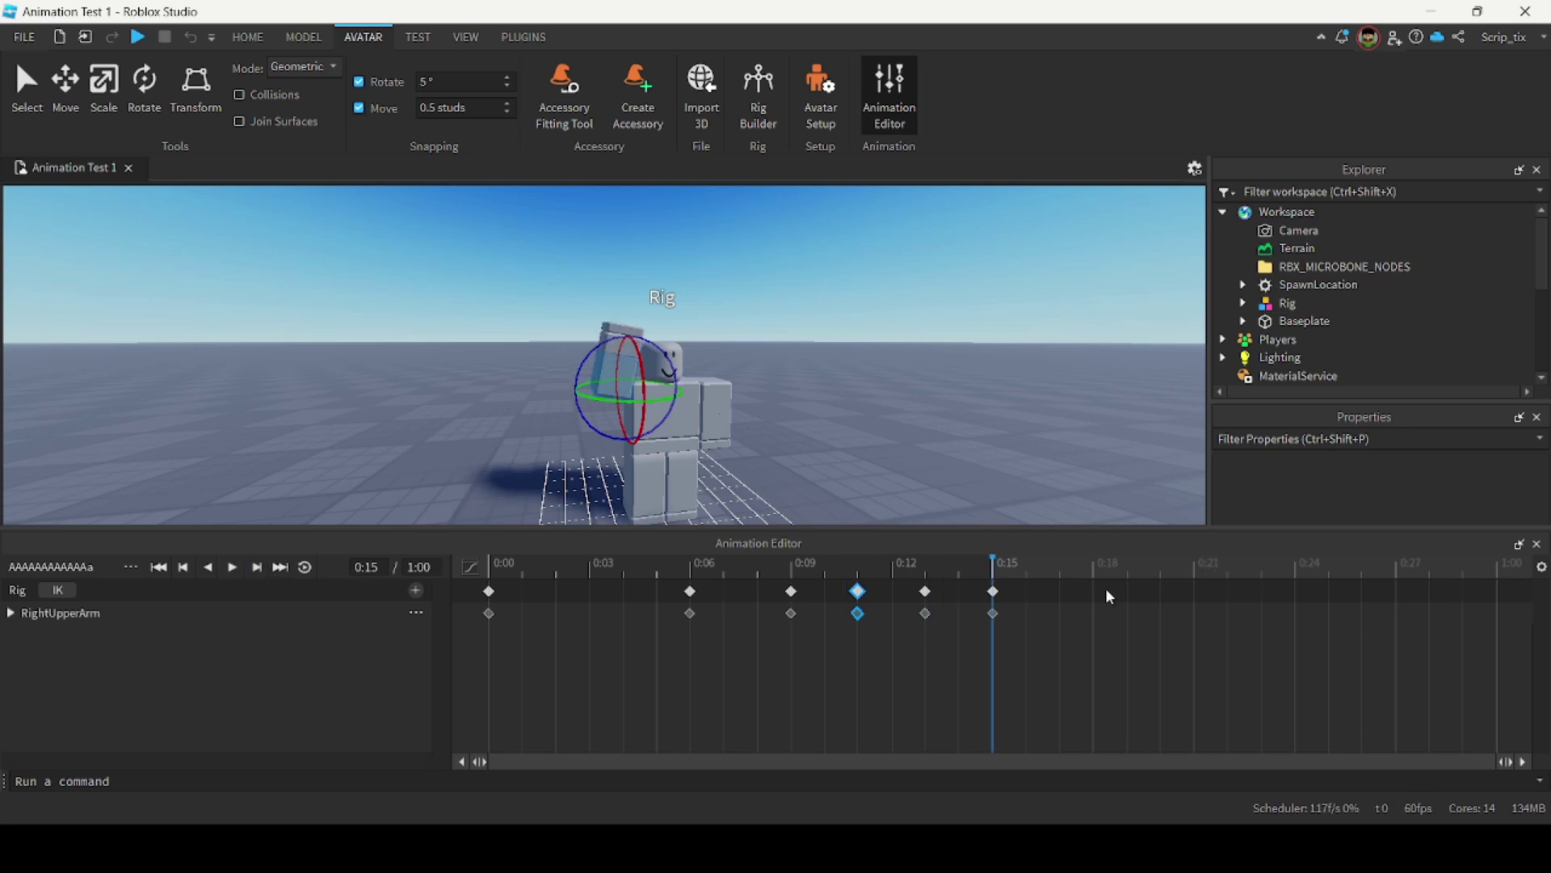
Respace the last three keyframes to 0:12, 0:15 and 0:18, and preview the animation from the start.
left_click_drag(994, 592, 1090, 594)
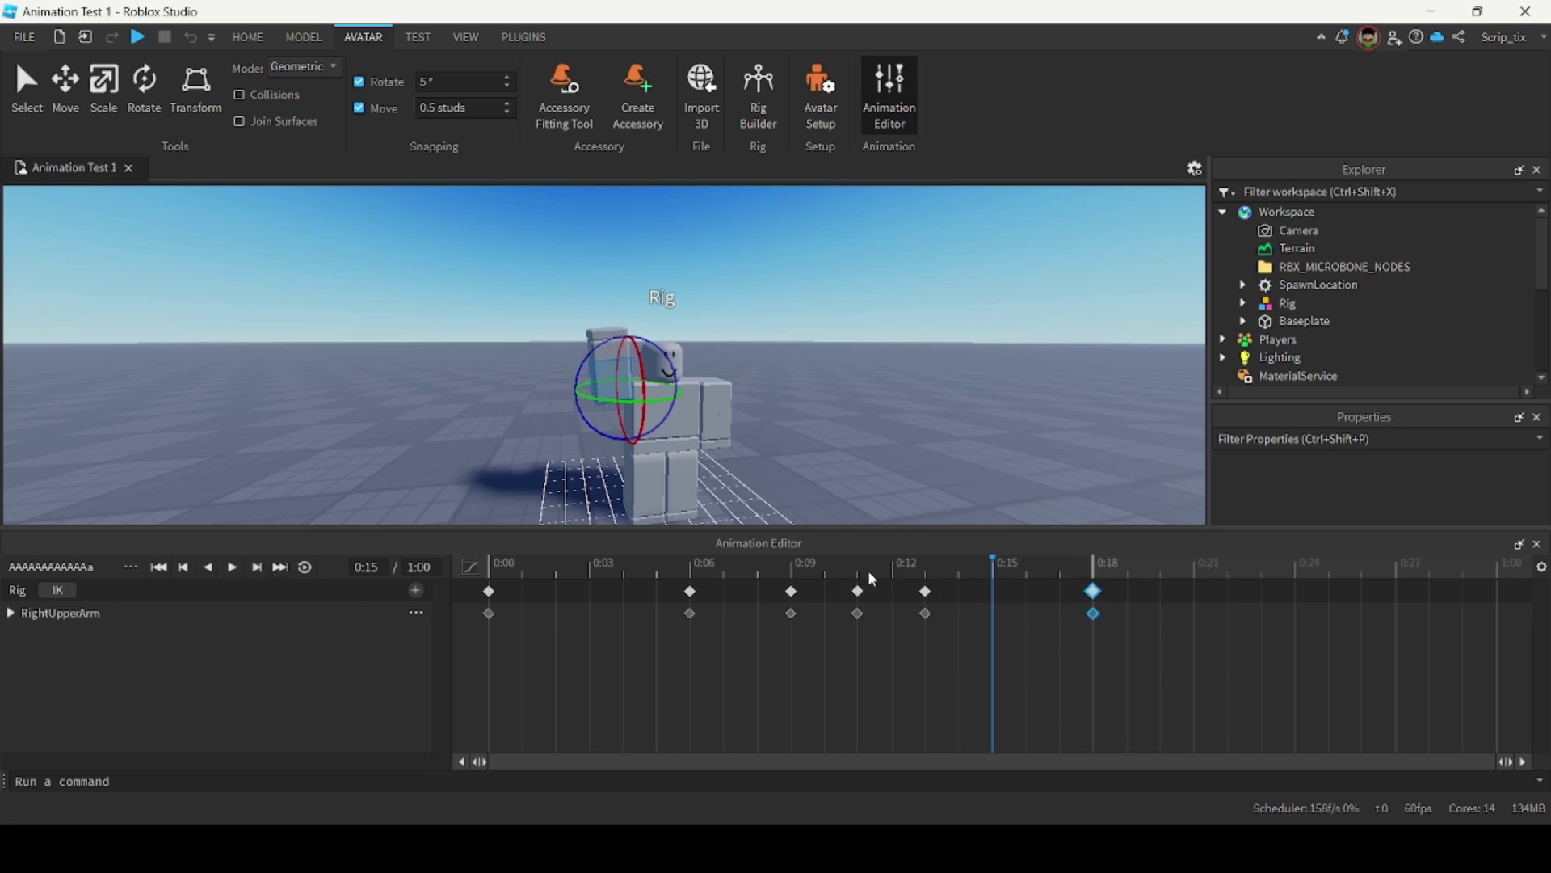
left_click(995, 598)
left_click_drag(926, 591, 982, 596)
left_click_drag(861, 600, 894, 598)
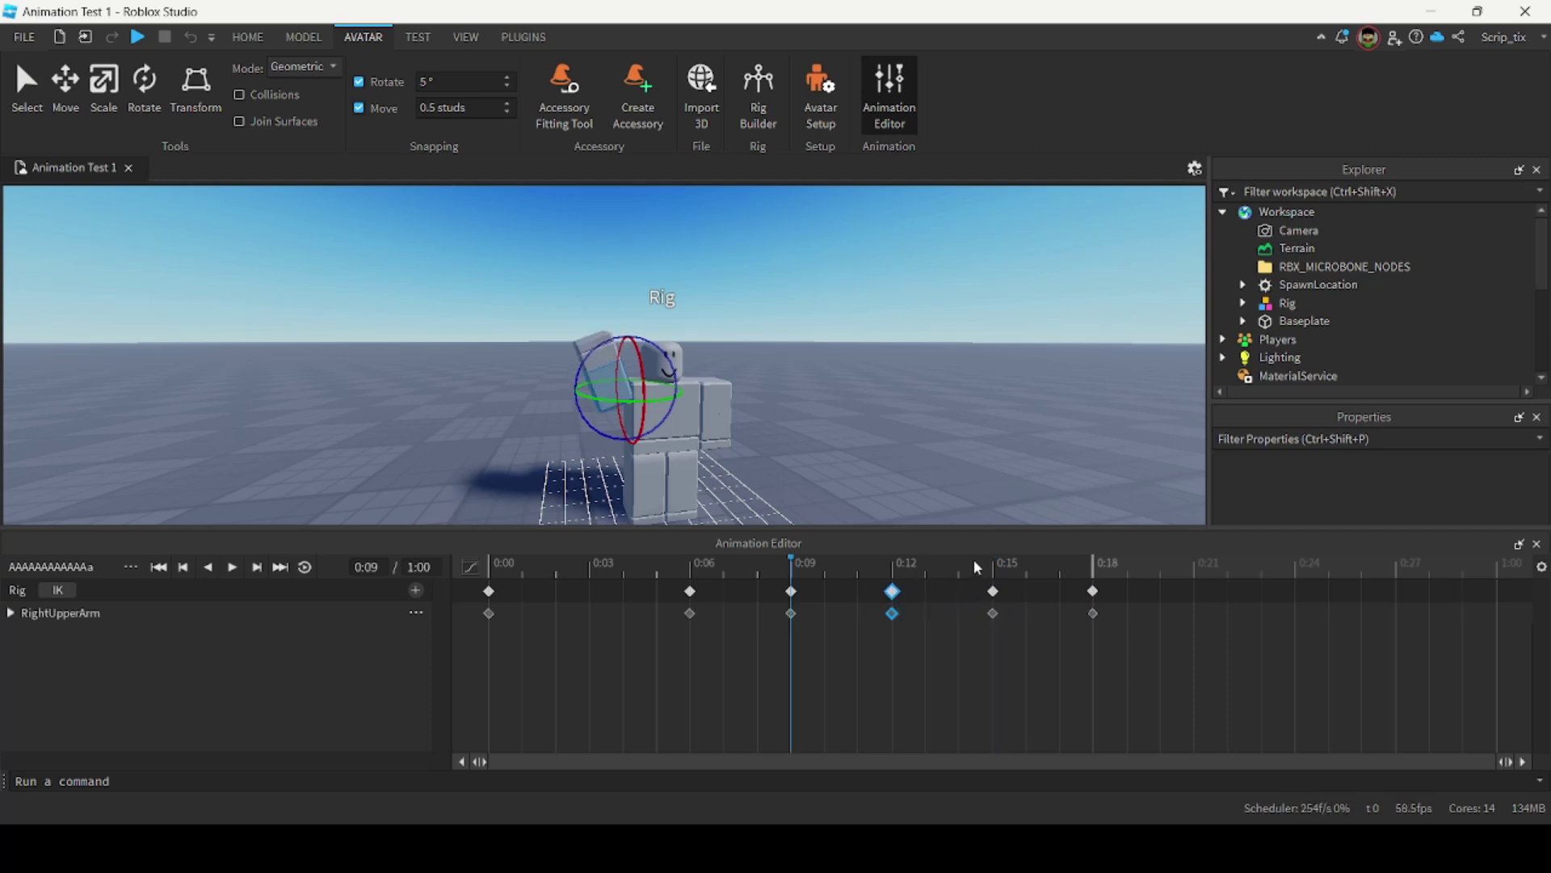
left_click_drag(1030, 561, 476, 579)
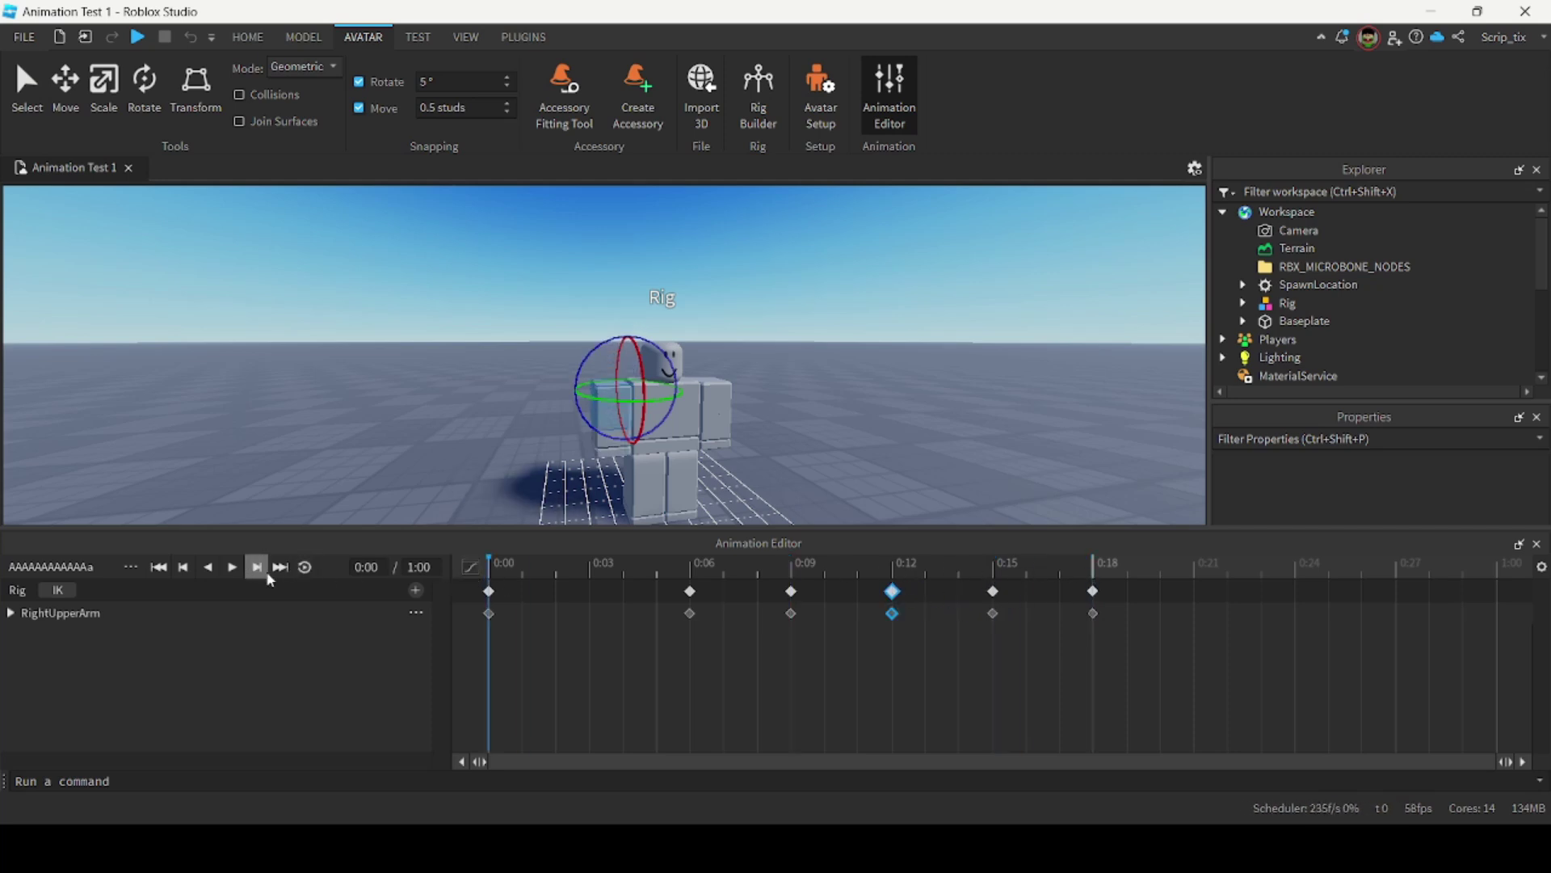
left_click(232, 568)
left_click(232, 567)
left_click(232, 567)
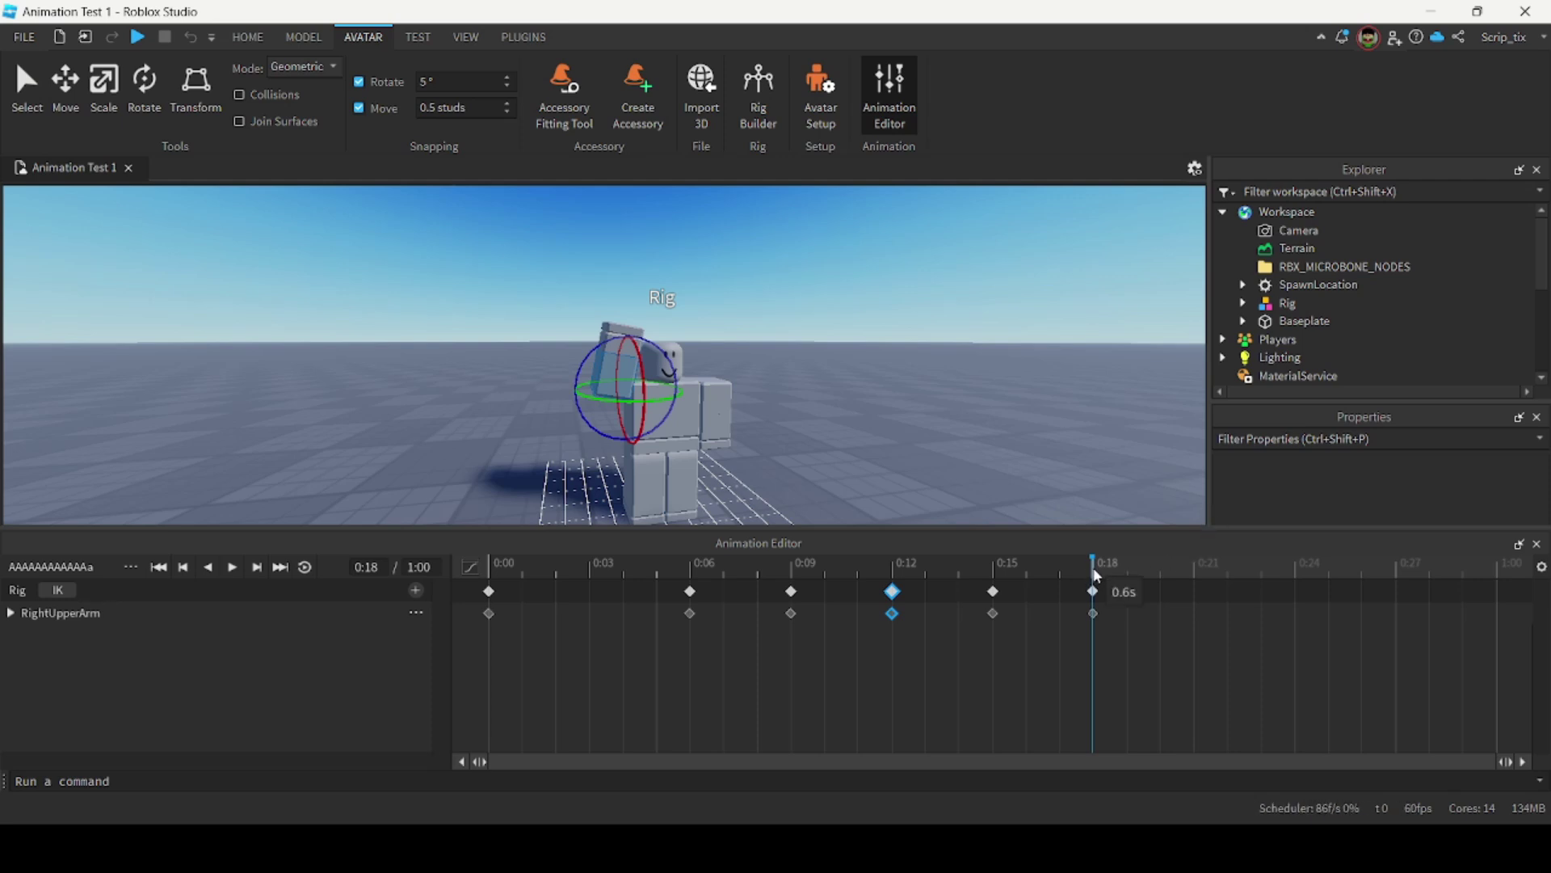
Add a keyframe at 0:21 with the right upper arm rotated back down to the rig's side.
left_click_drag(1111, 569, 1201, 569)
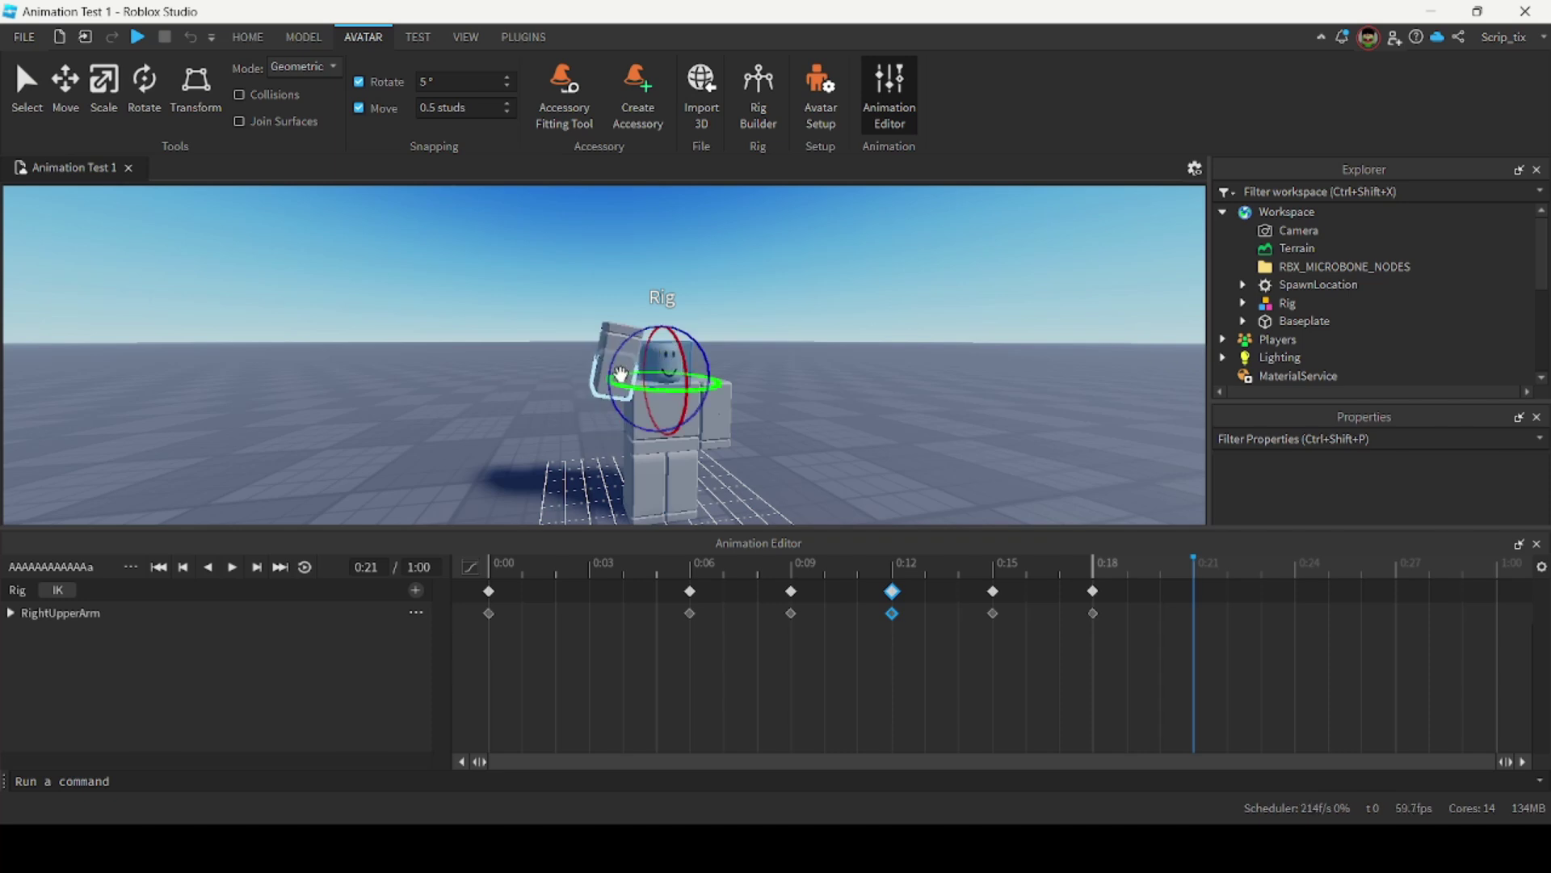
left_click_drag(654, 344, 658, 305)
right_click_drag(658, 305, 657, 413)
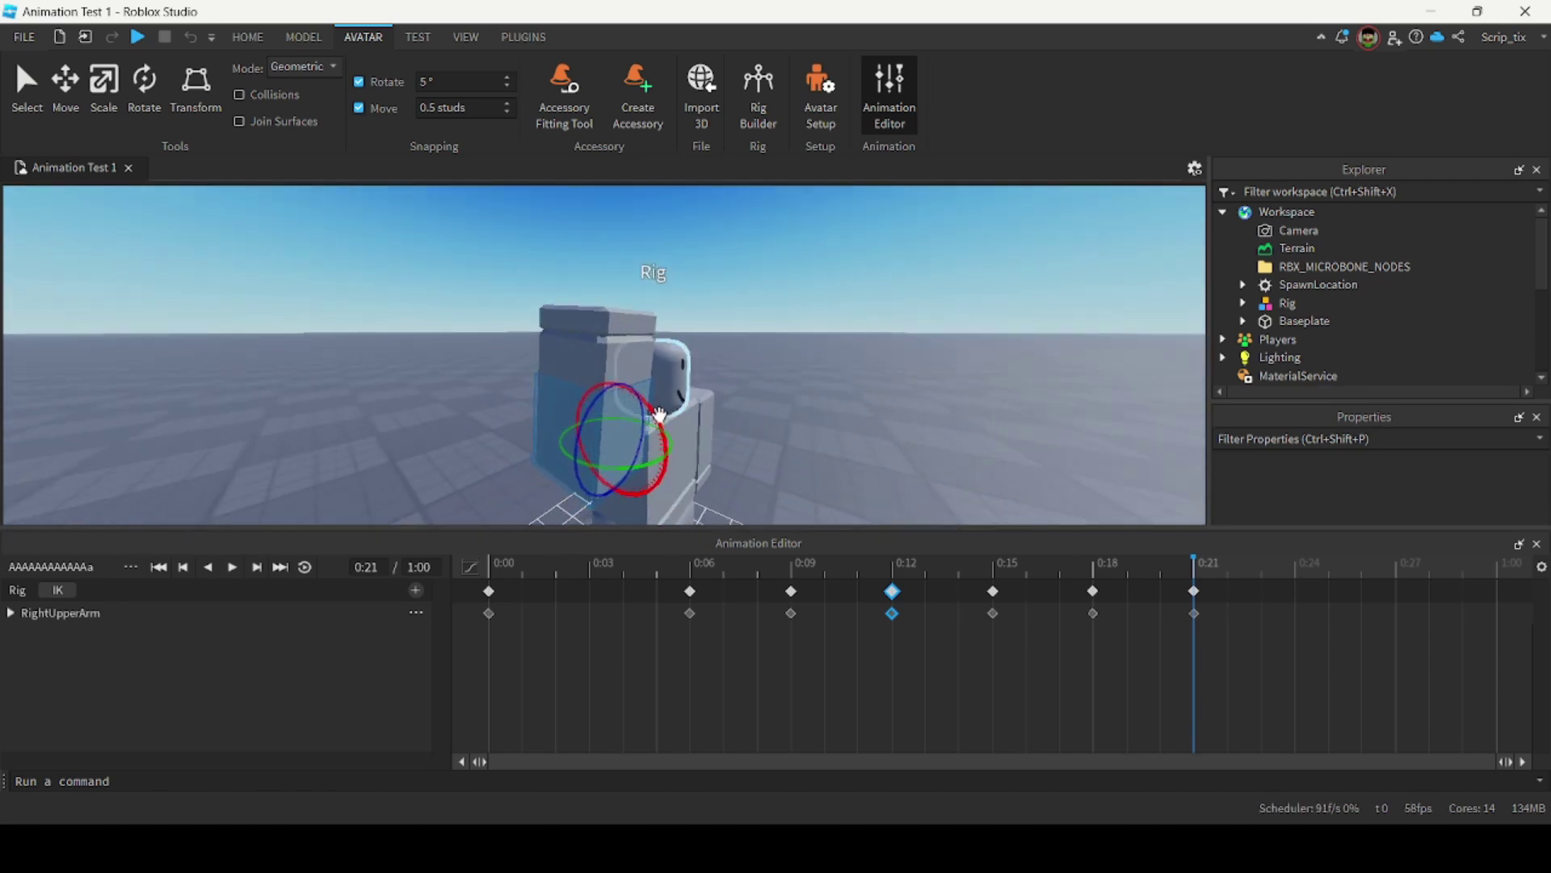
left_click_drag(653, 409, 570, 482)
left_click(852, 340)
scroll(851, 364, "up", 3)
right_click_drag(856, 365, 853, 356)
scroll(855, 362, "down", 3)
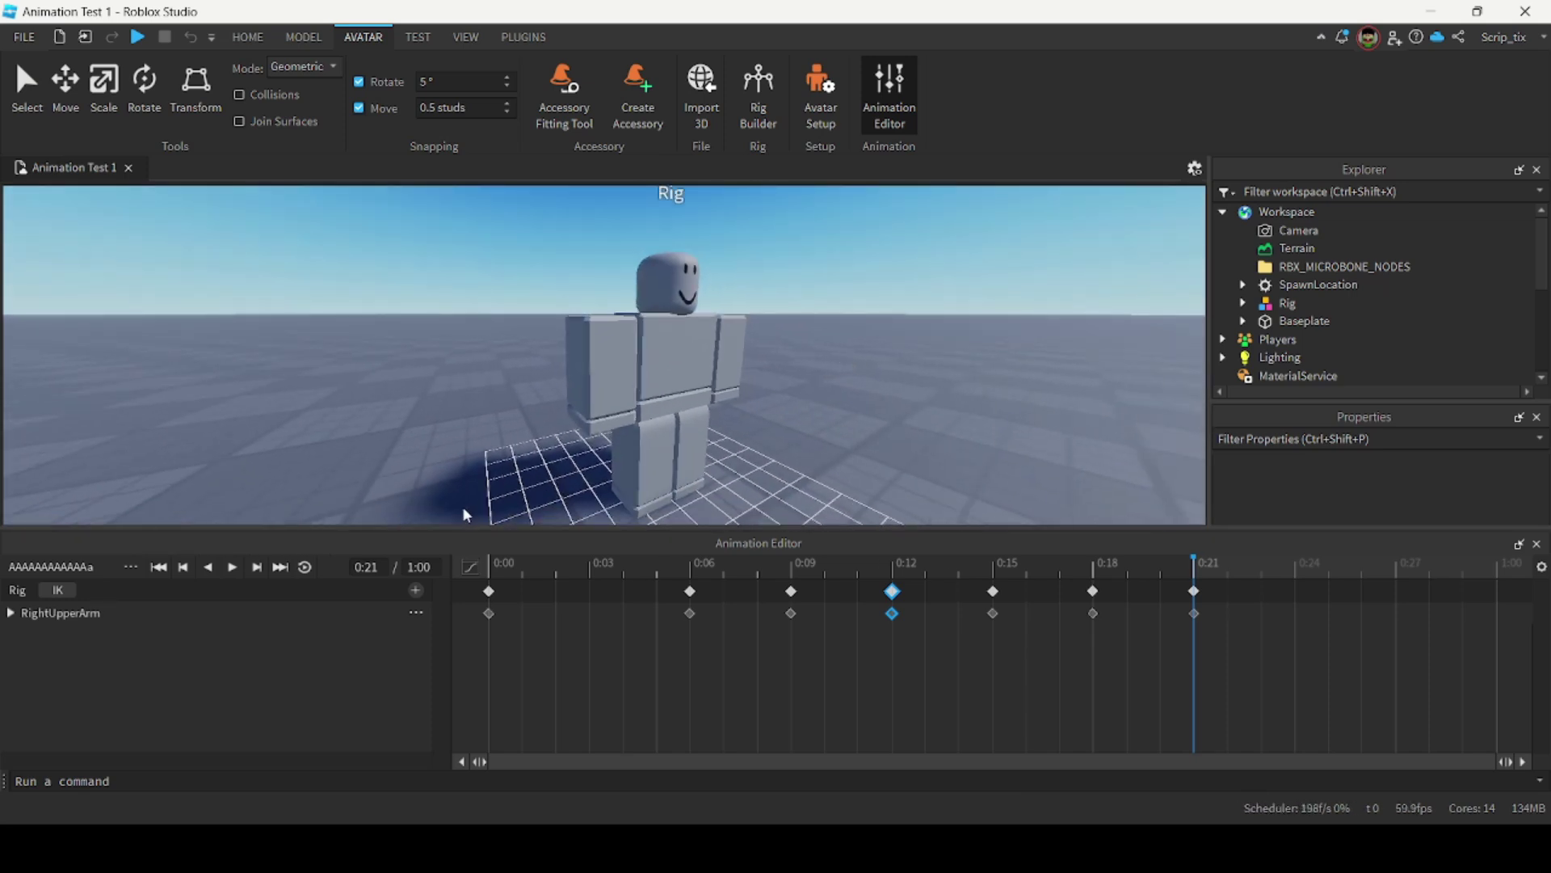
Preview the complete waving animation, including from the front of the rig.
left_click(234, 568)
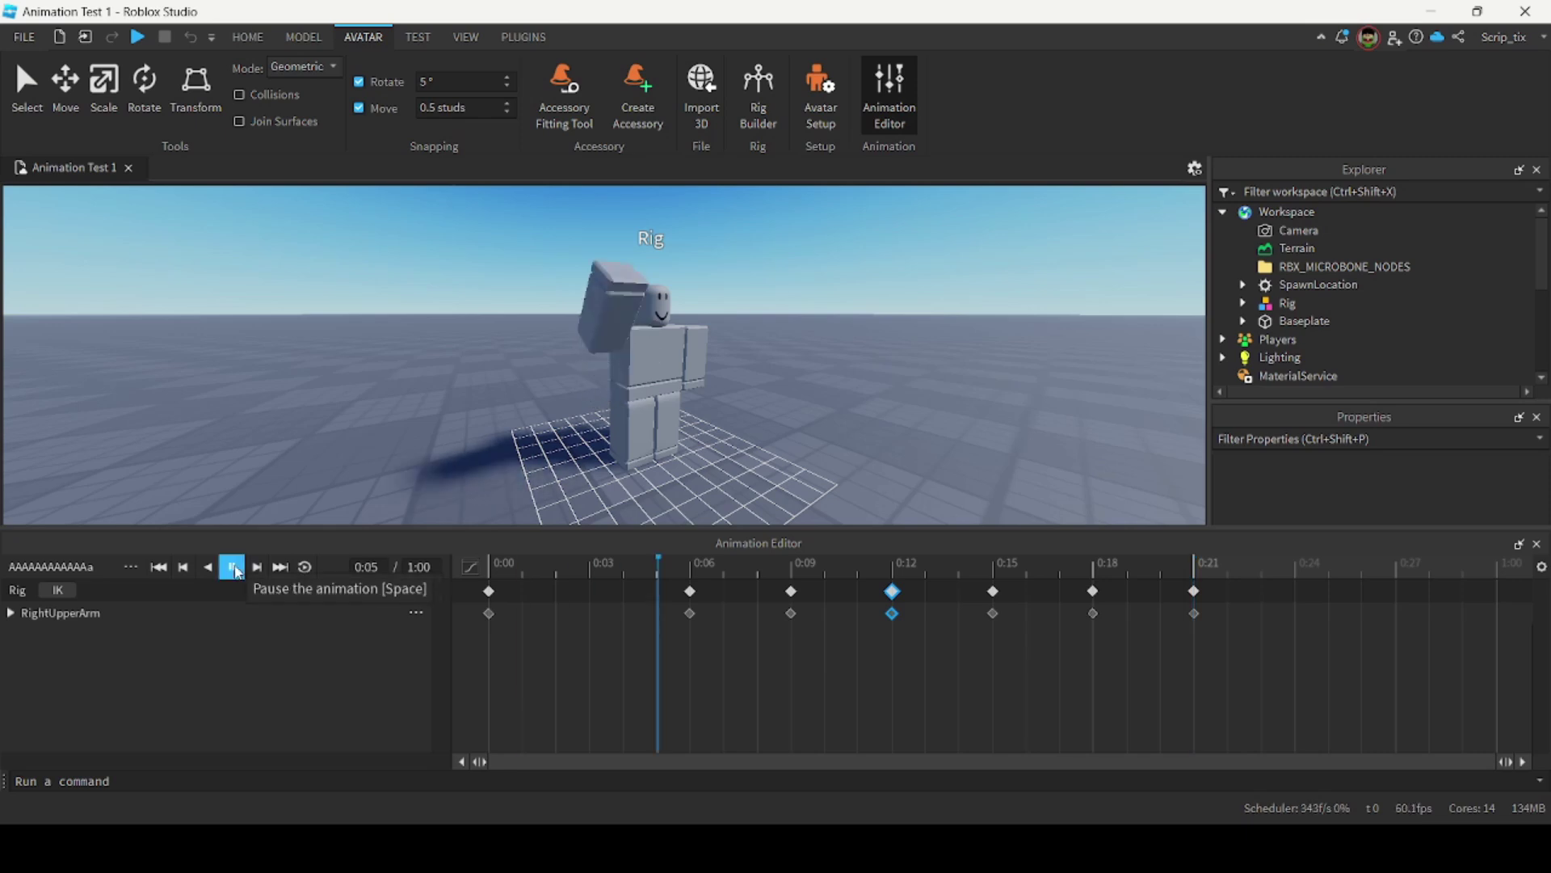
left_click(231, 567)
right_click_drag(782, 312, 782, 312)
left_click(233, 567)
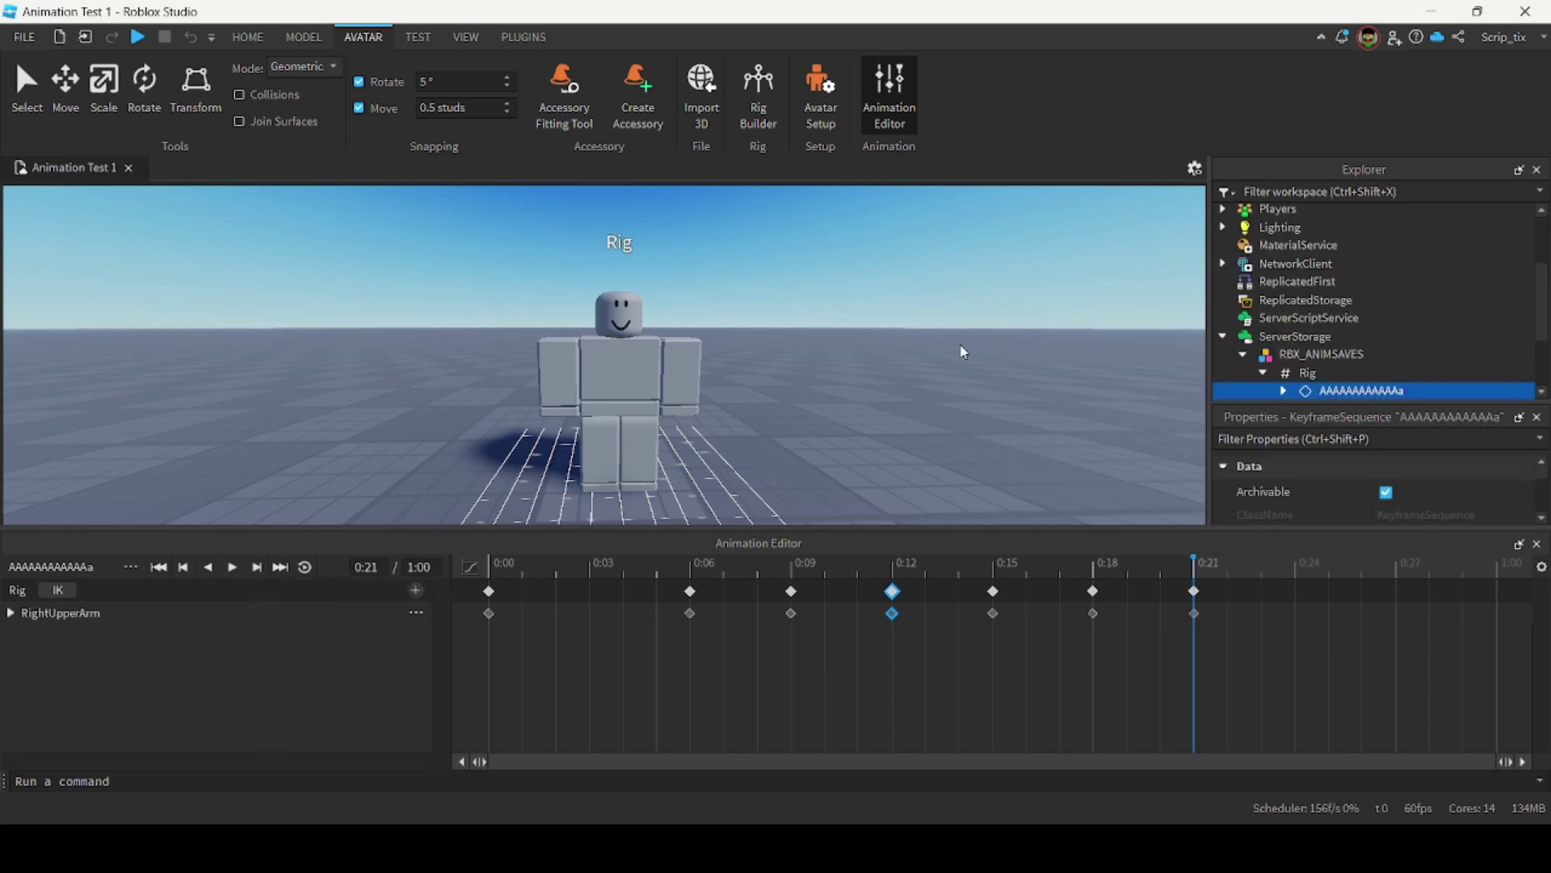
Set the animation's priority to Action.
left_click(130, 571)
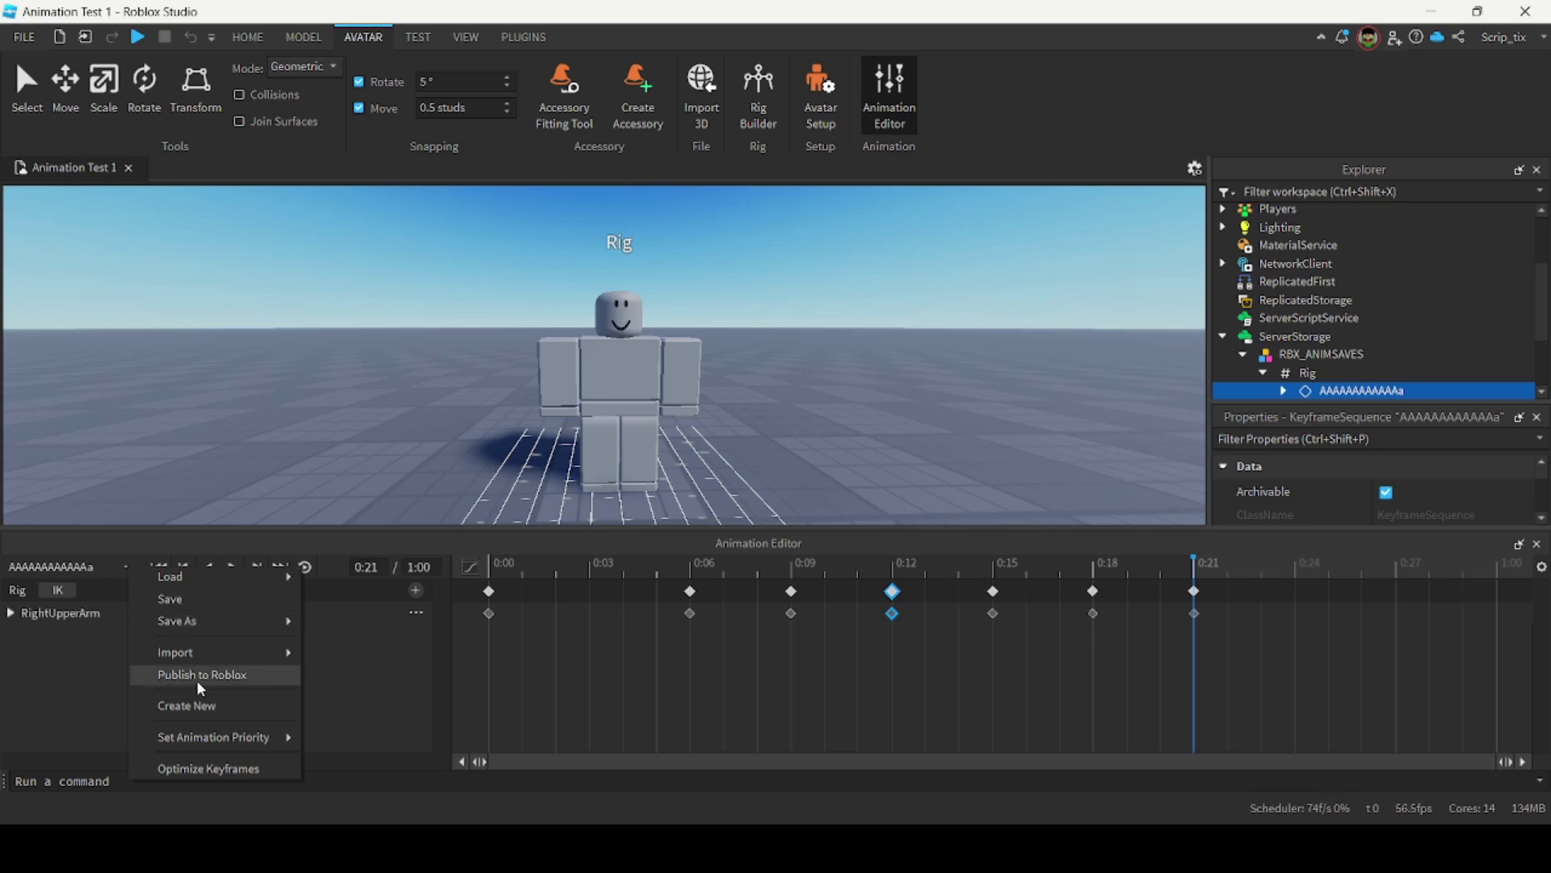
mouse_move(236, 740)
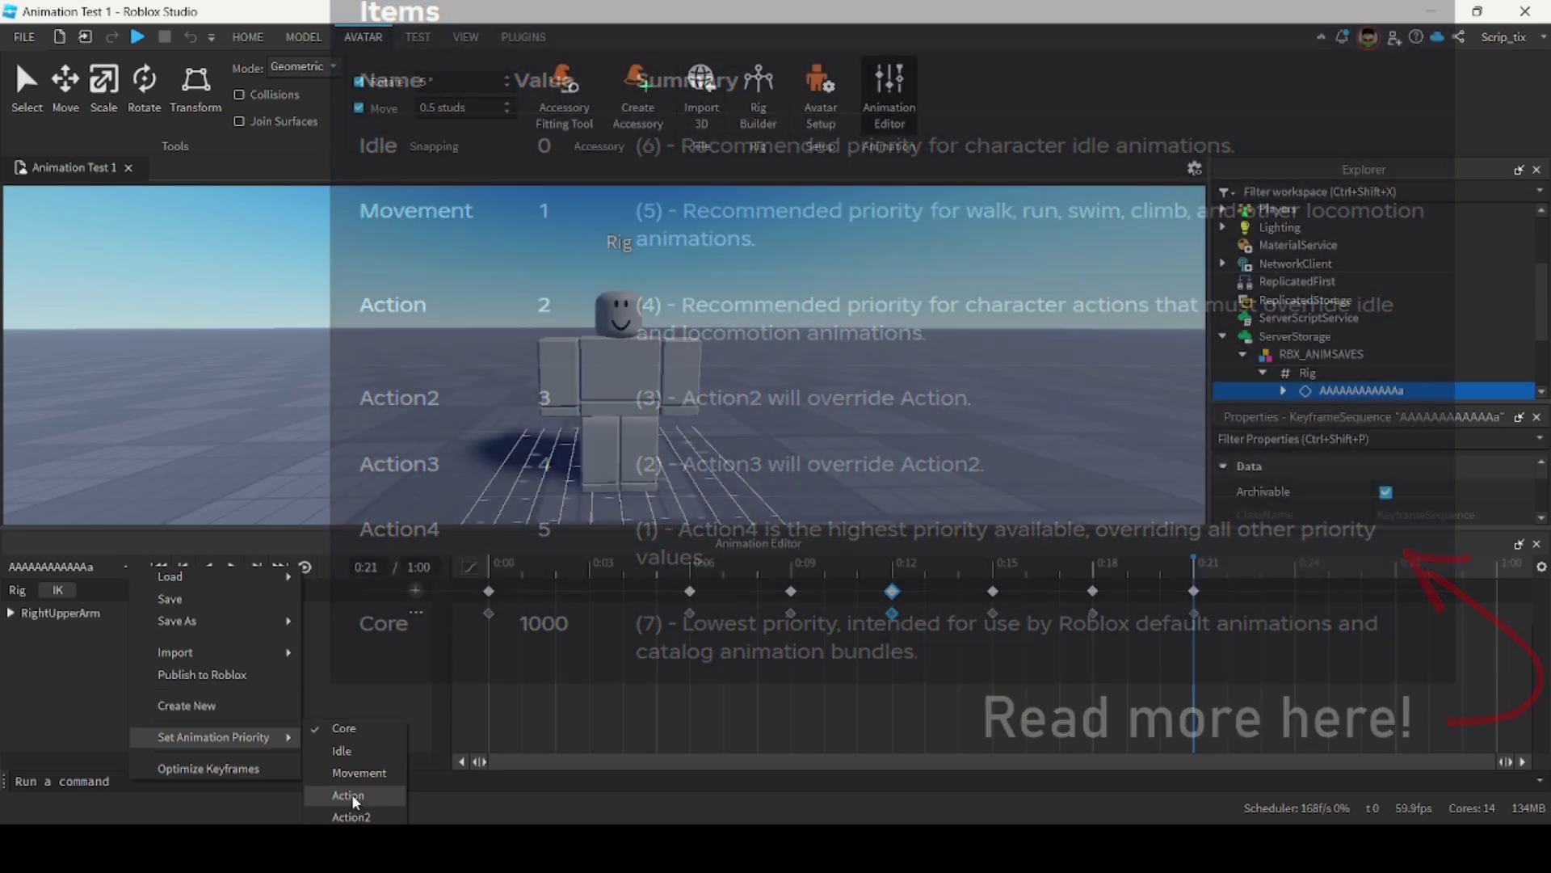
left_click(351, 795)
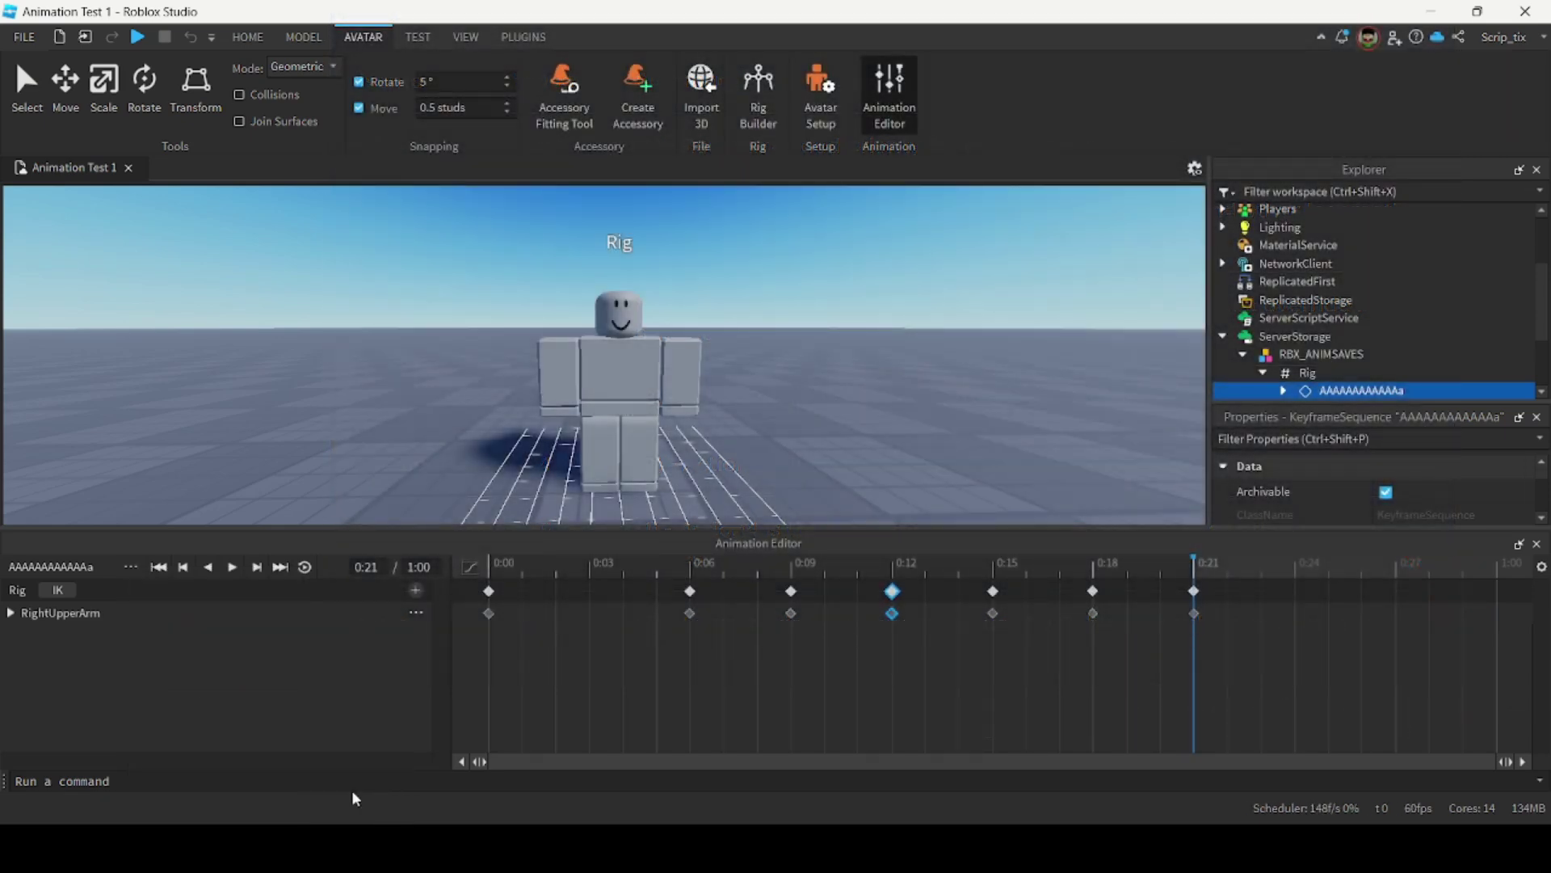
Publish the animation to Roblox with the title "Waving Animation" and copy its asset ID.
left_click(131, 567)
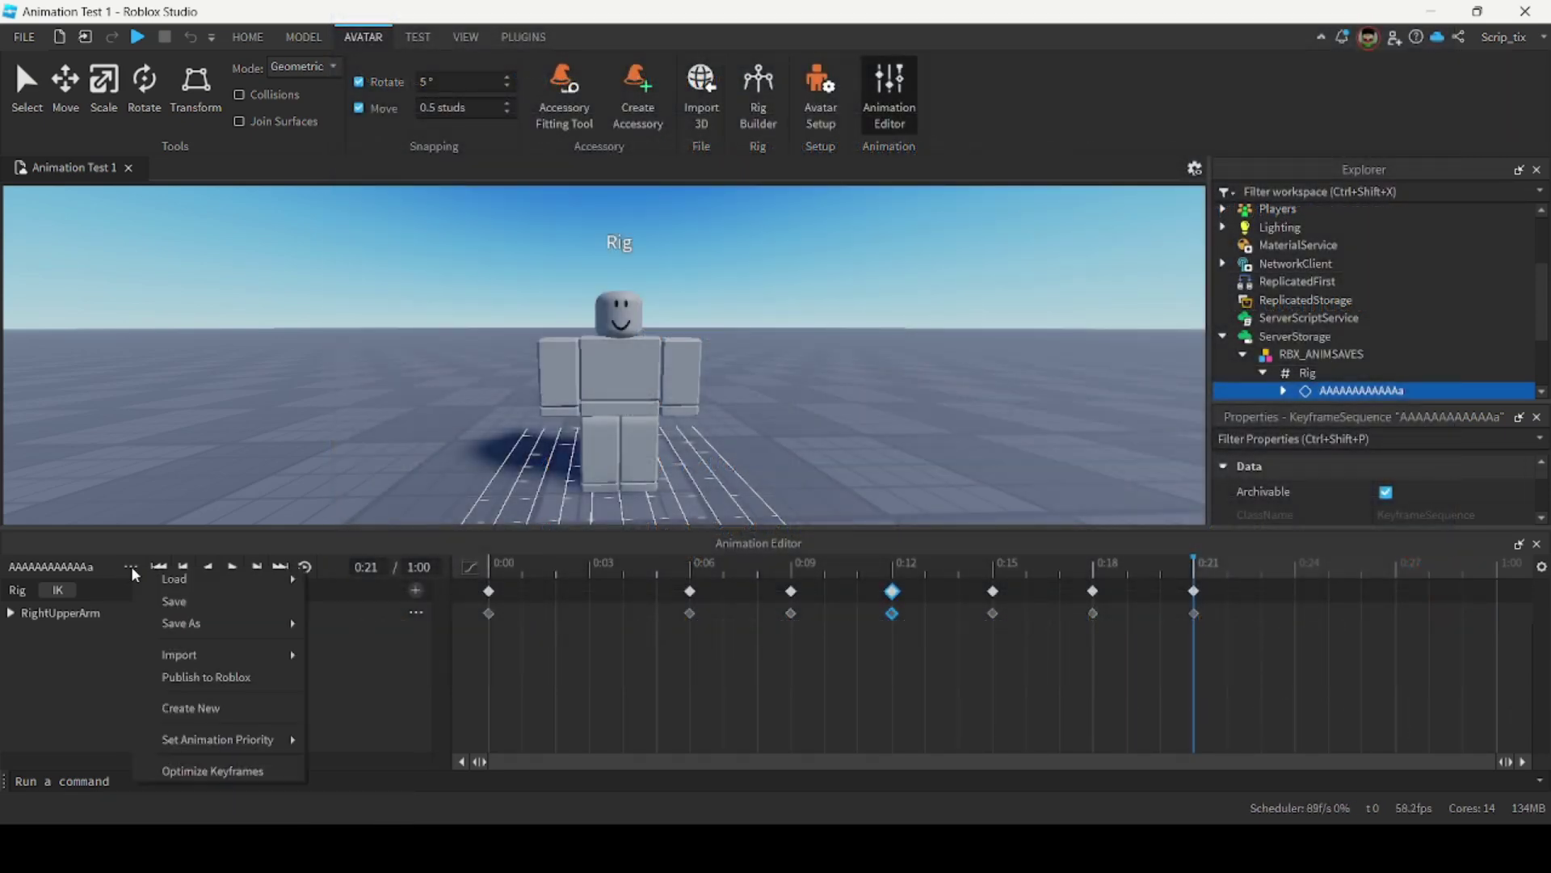
left_click(196, 683)
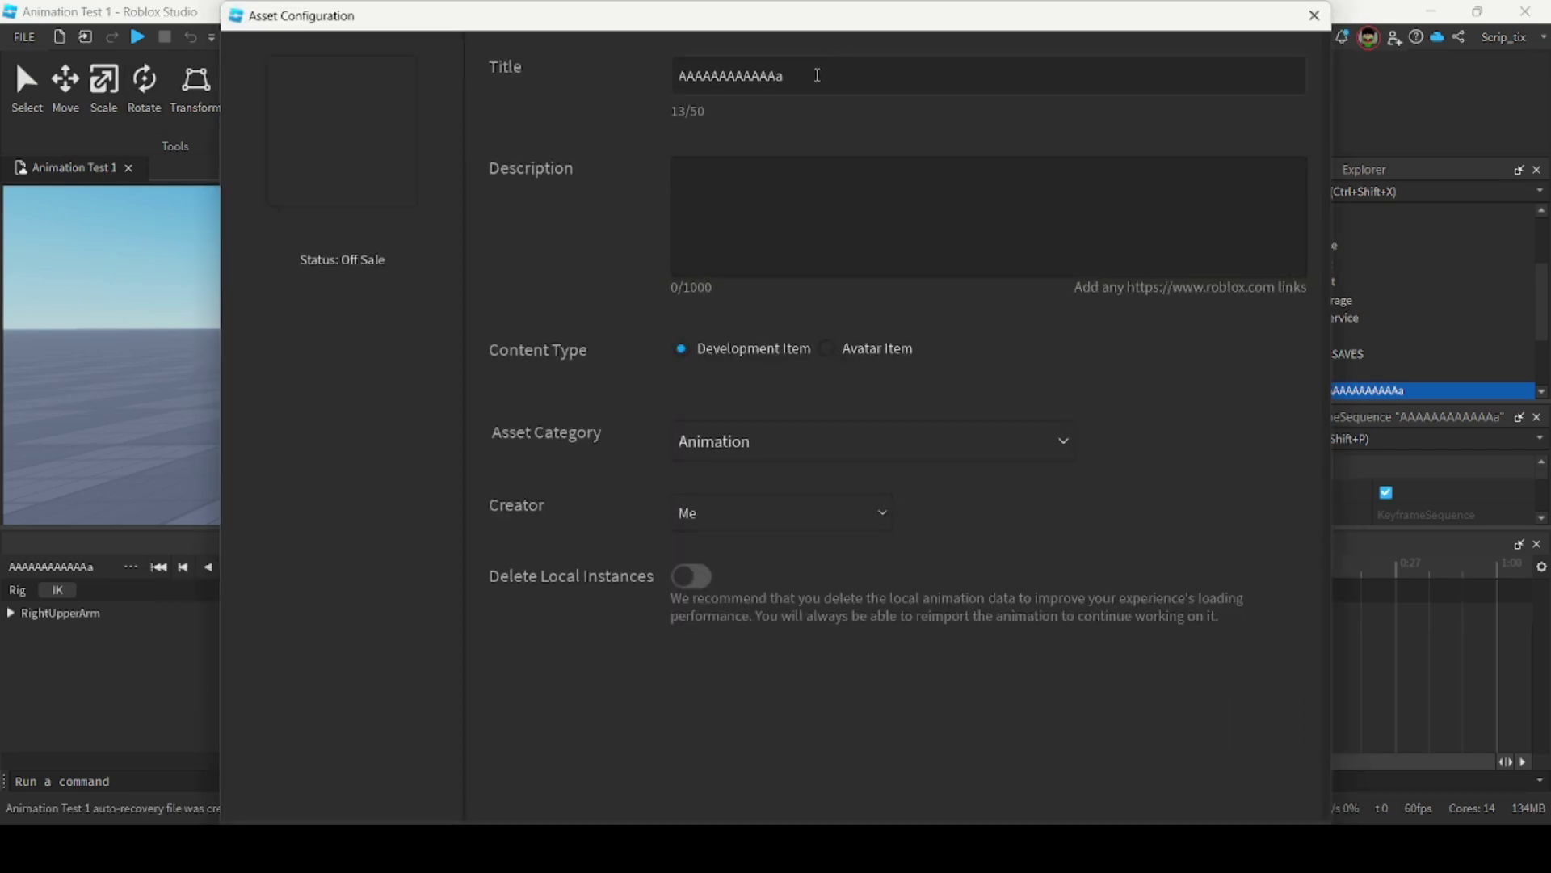
double_click(815, 77)
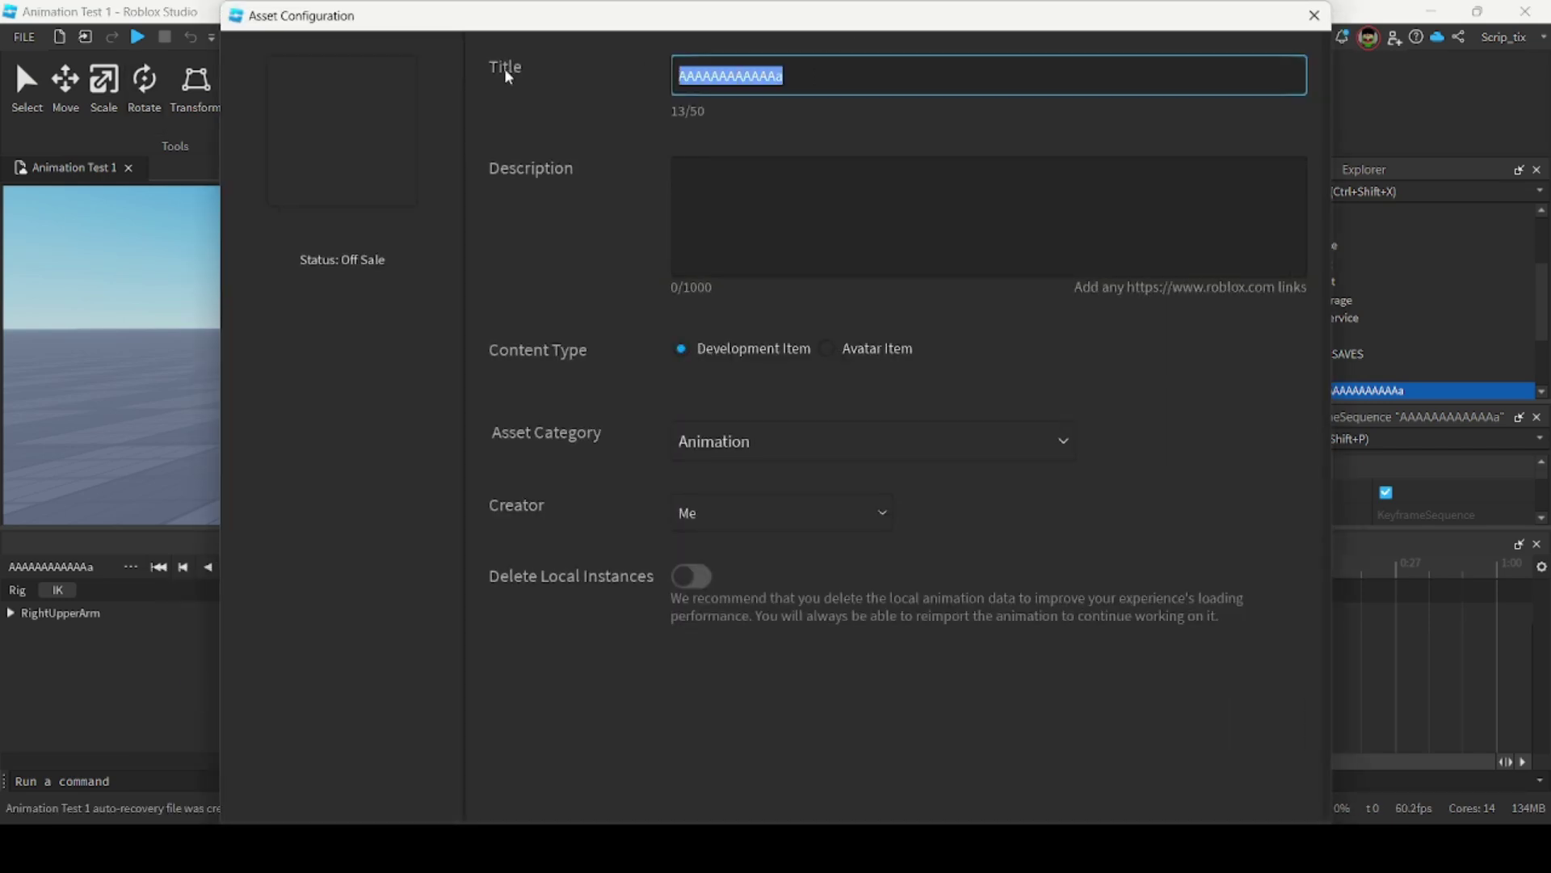
type("W")
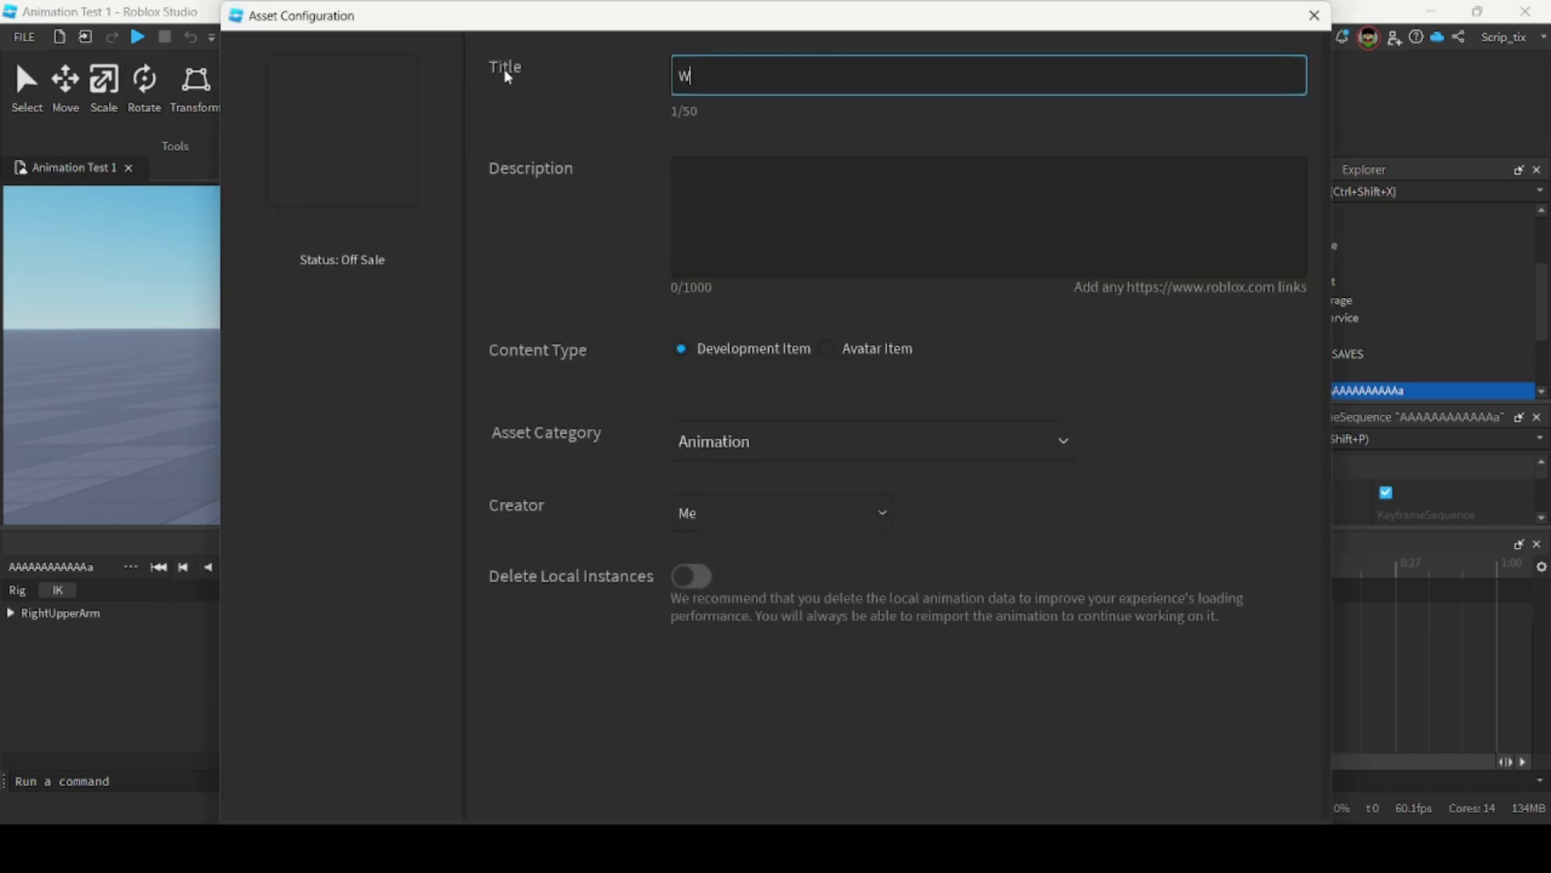
type("aving Animation")
left_click_drag(769, 6, 796, 108)
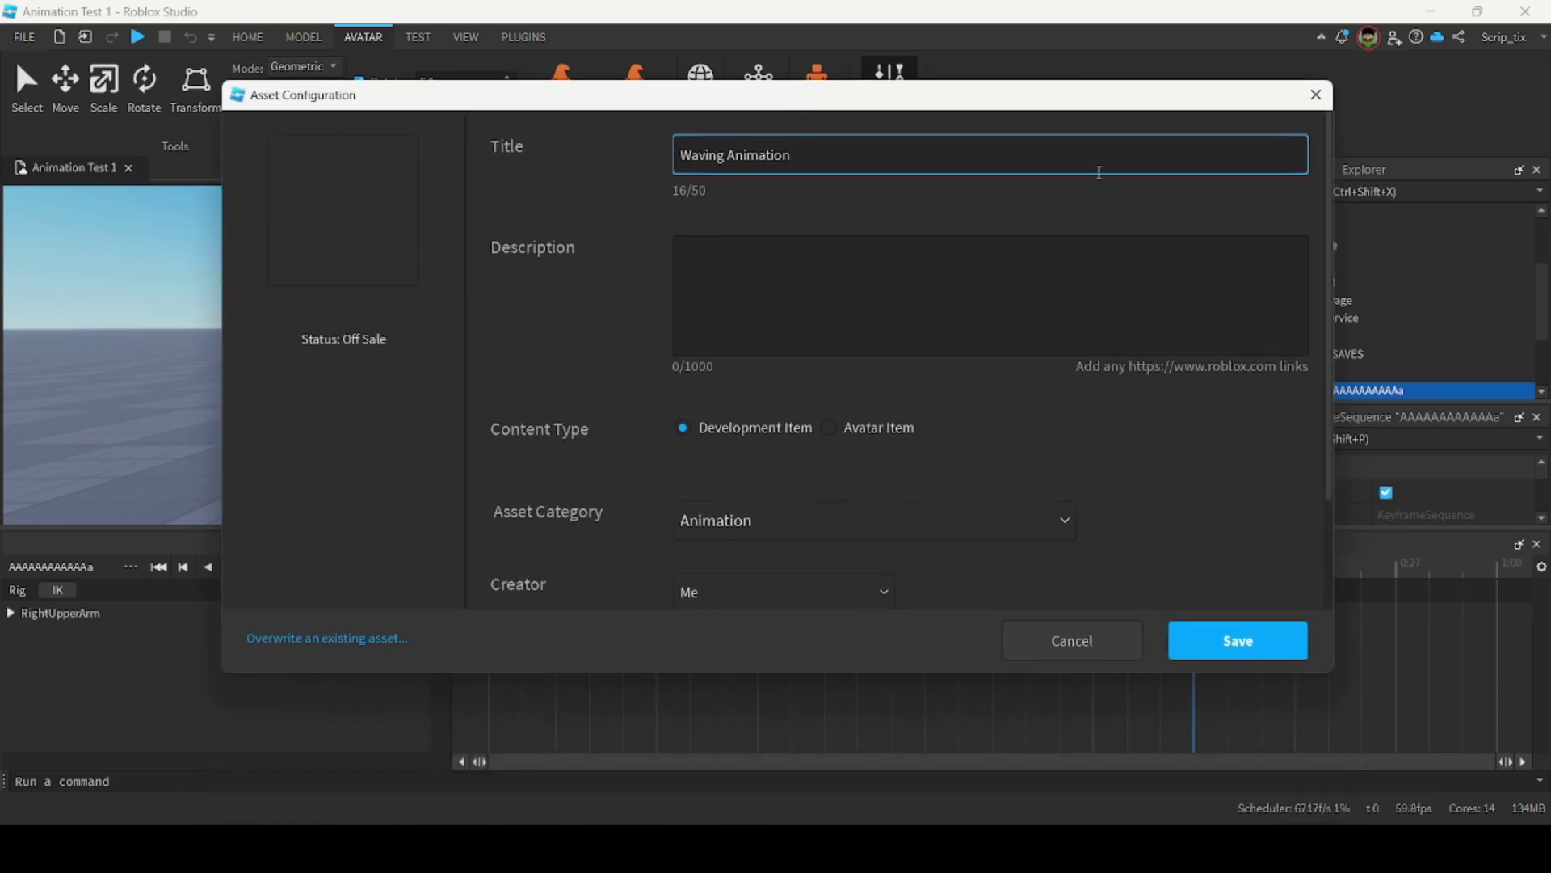
left_click(1229, 644)
left_click(1228, 644)
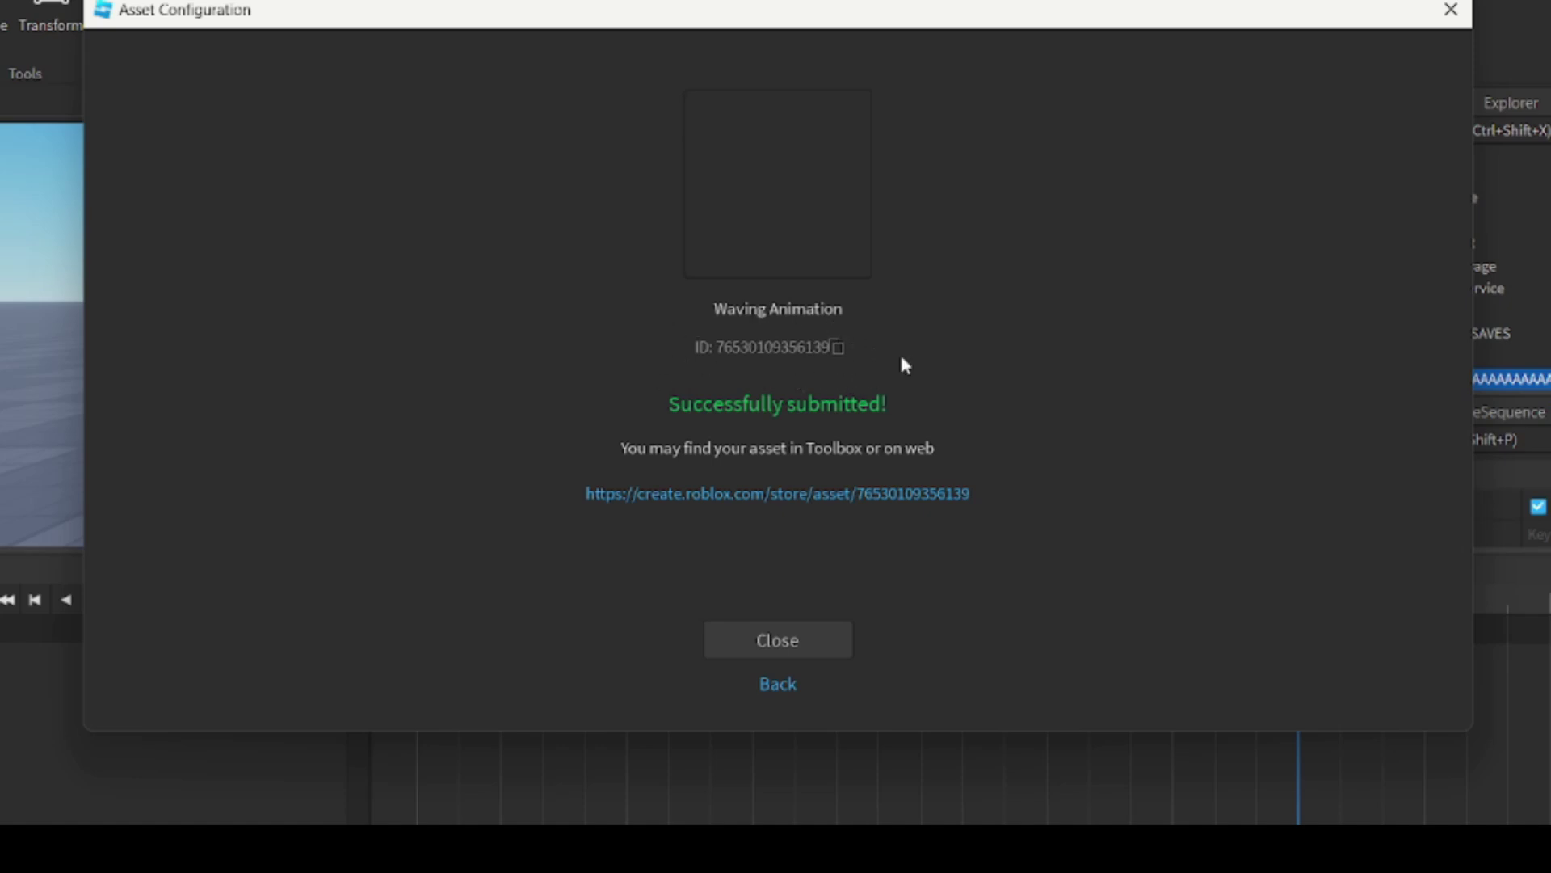
left_click(837, 347)
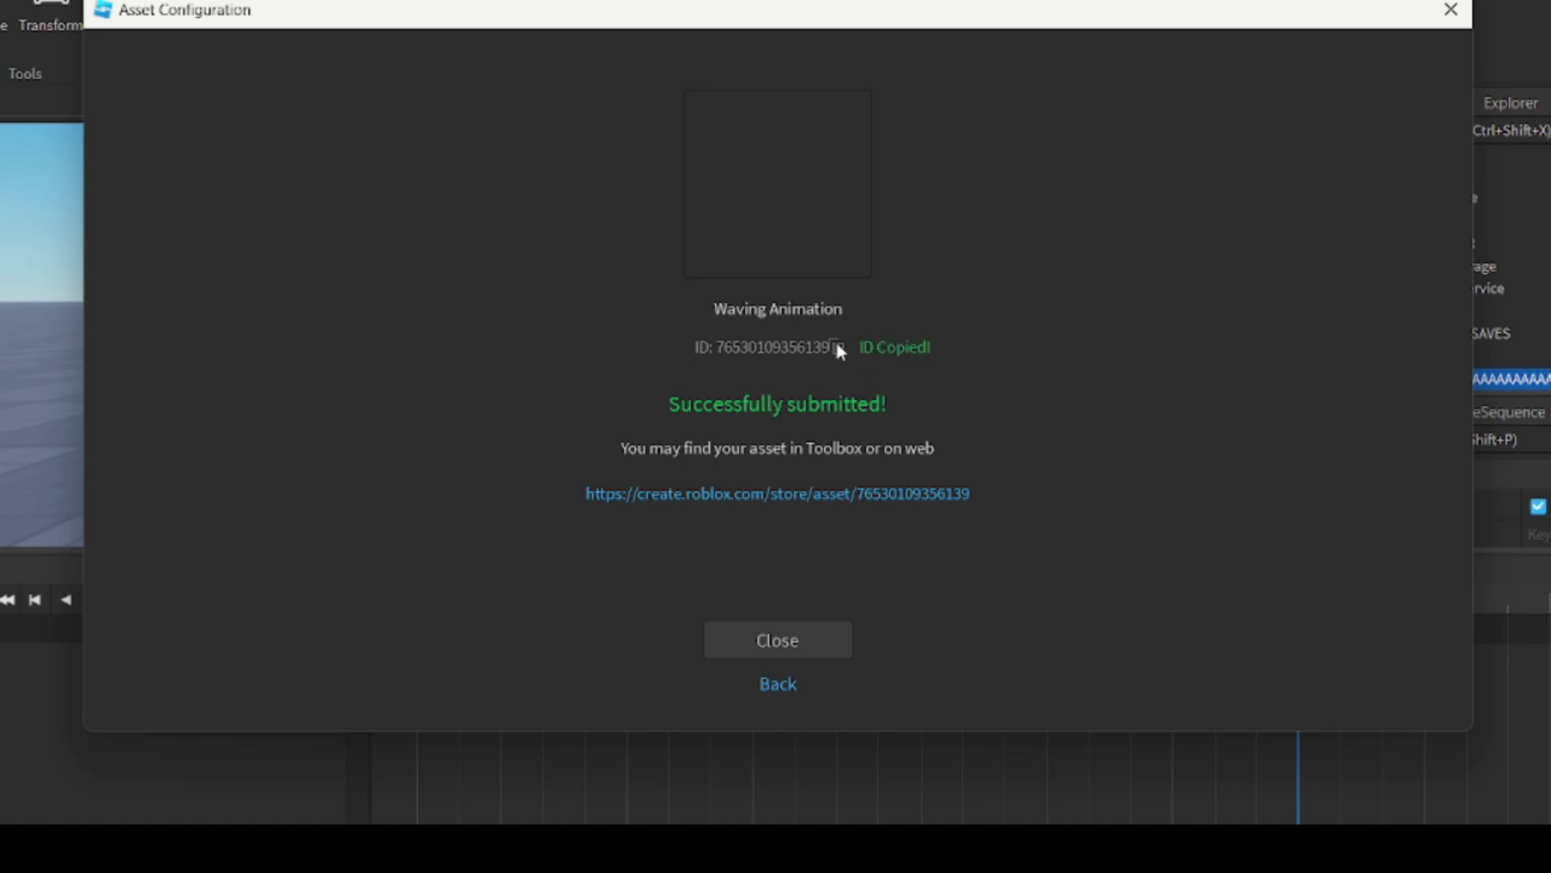